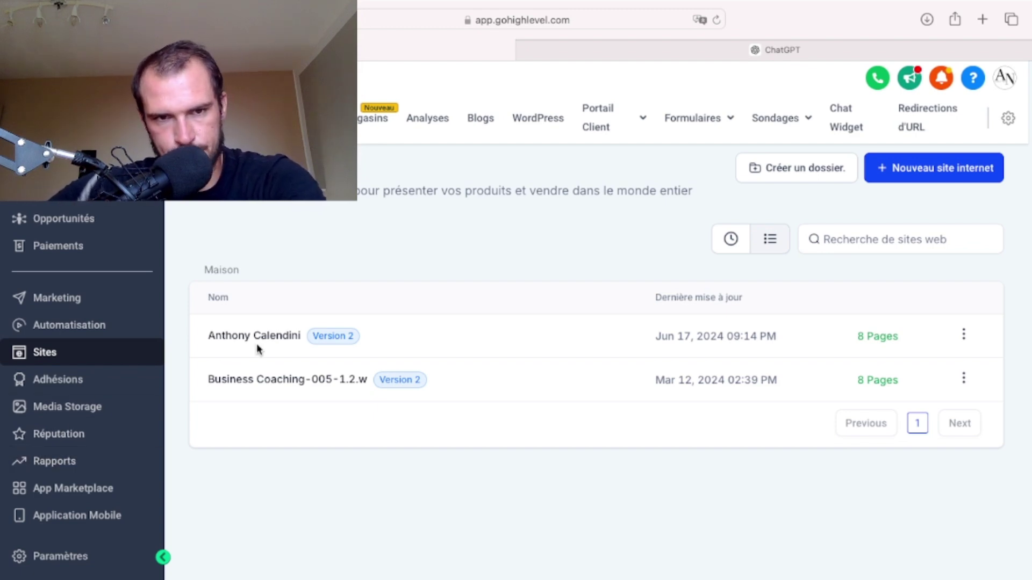
scroll(81, 357, "up", 3)
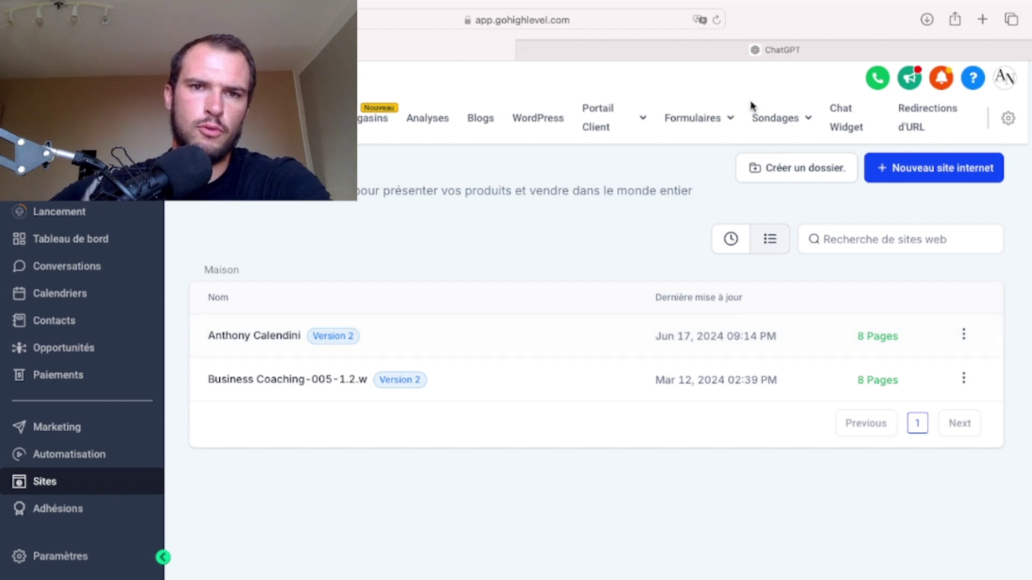
mouse_move(623, 105)
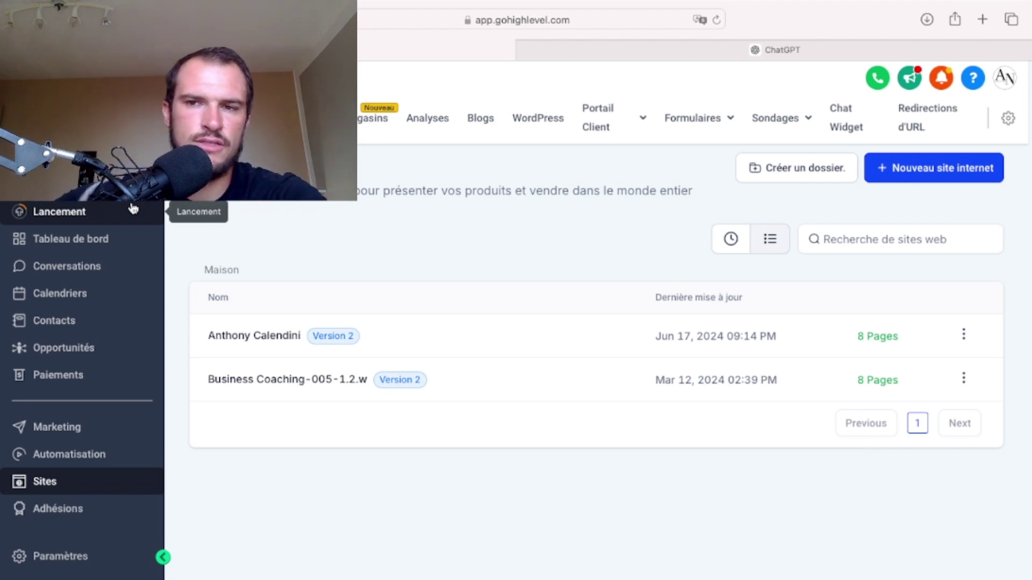
left_click(935, 175)
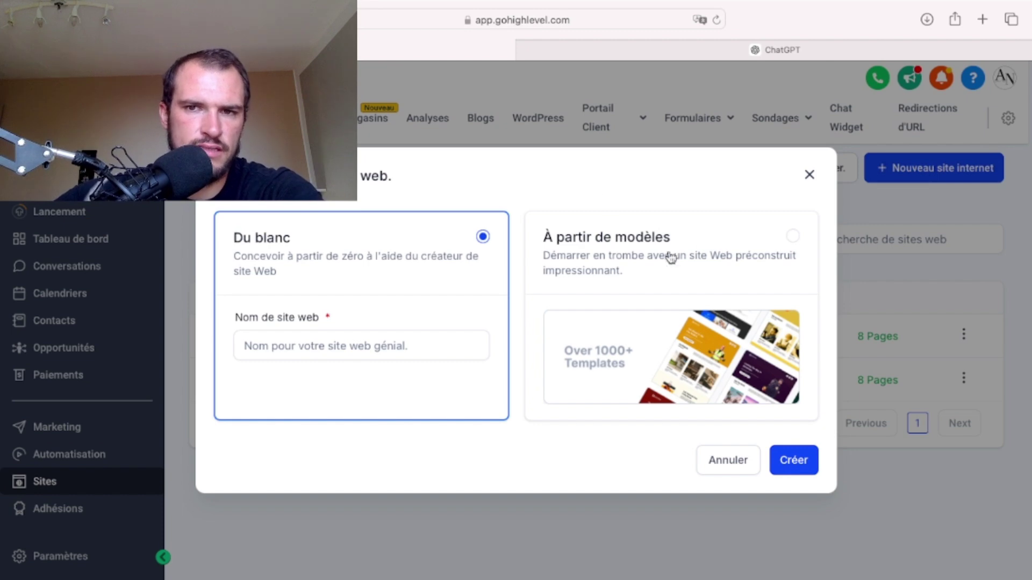
left_click(809, 176)
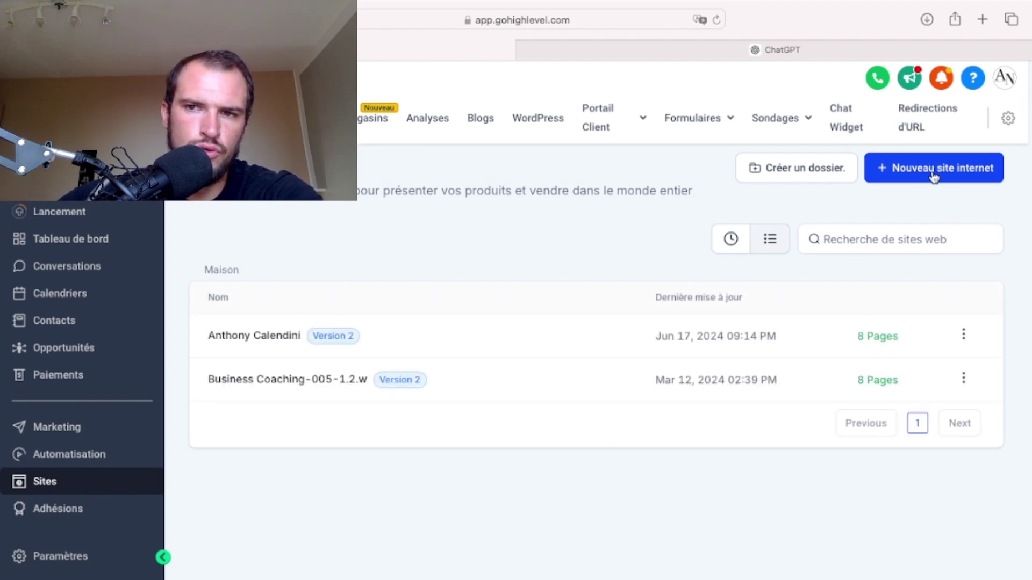
- Start a new website from the prebuilt templates and open the template library
left_click(933, 177)
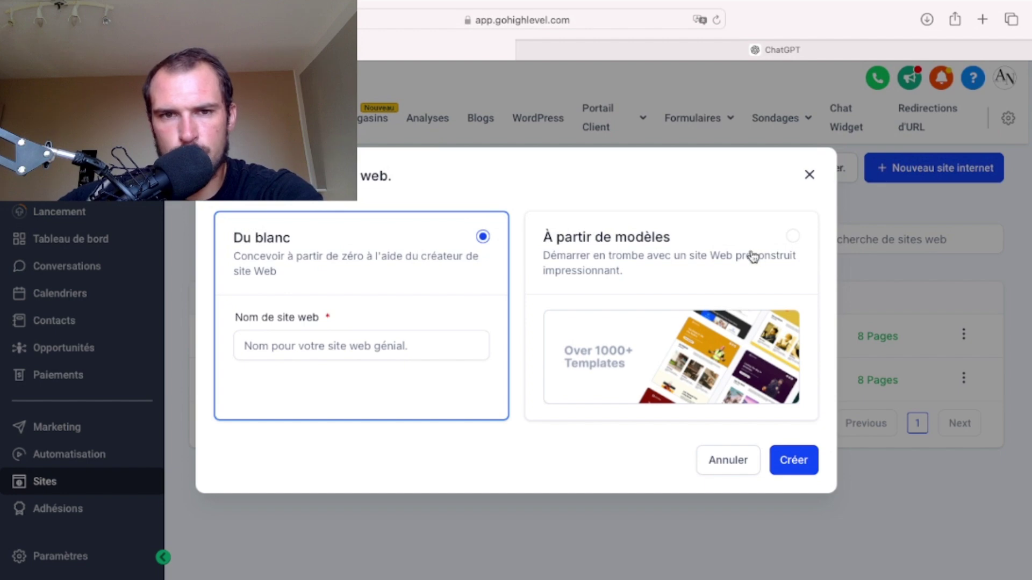
left_click(451, 345)
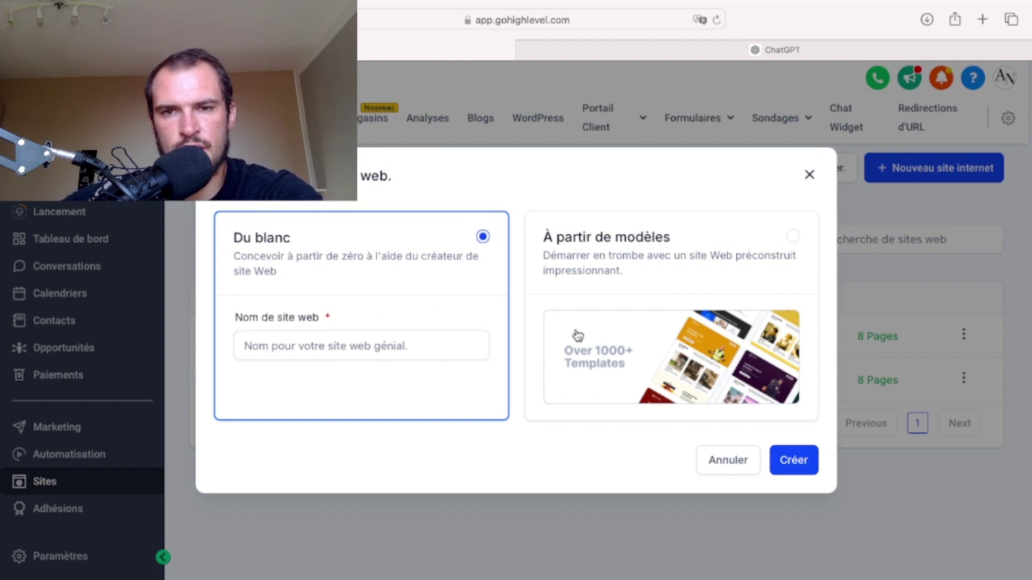
left_click(793, 237)
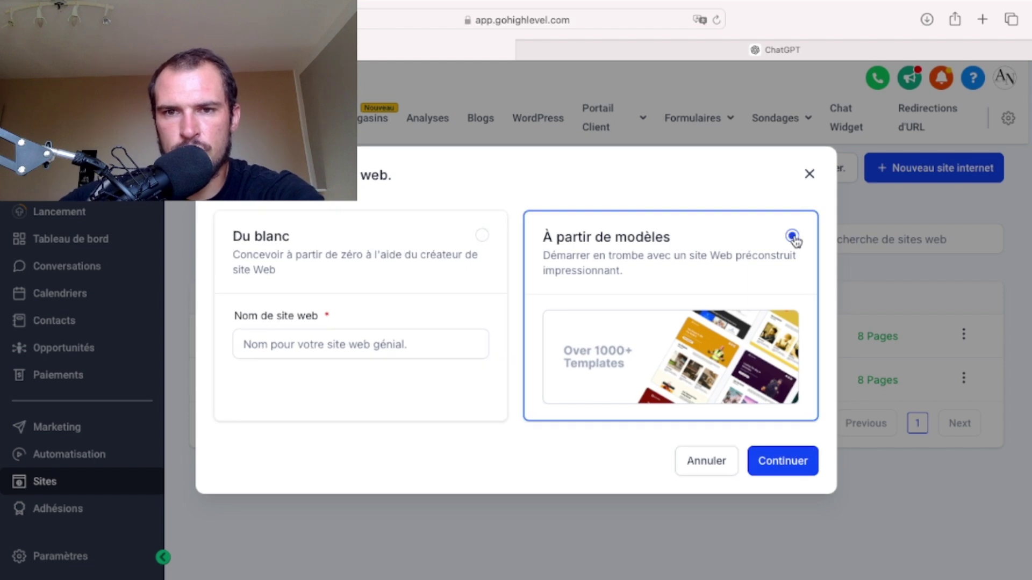
left_click(785, 467)
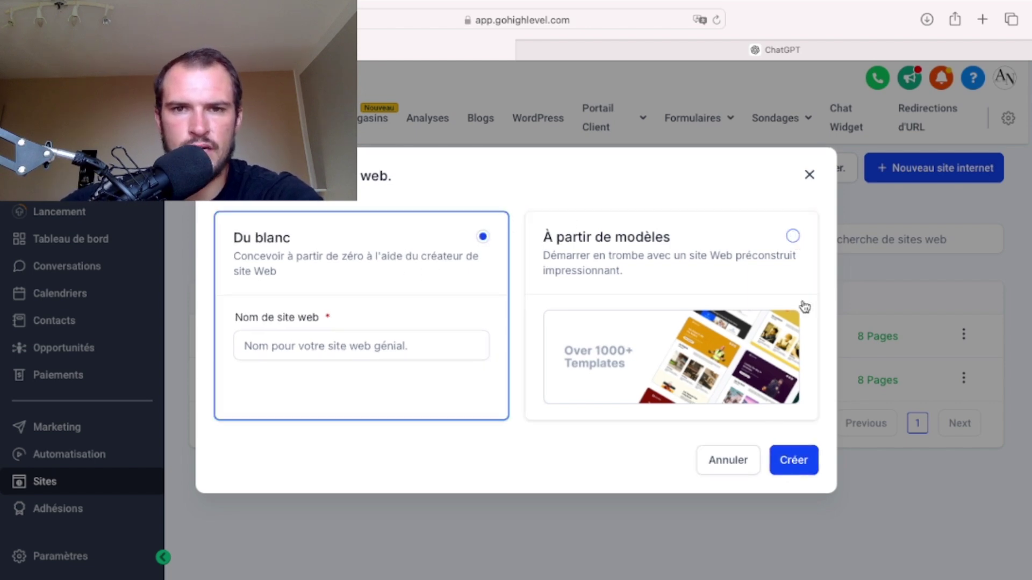
left_click(793, 237)
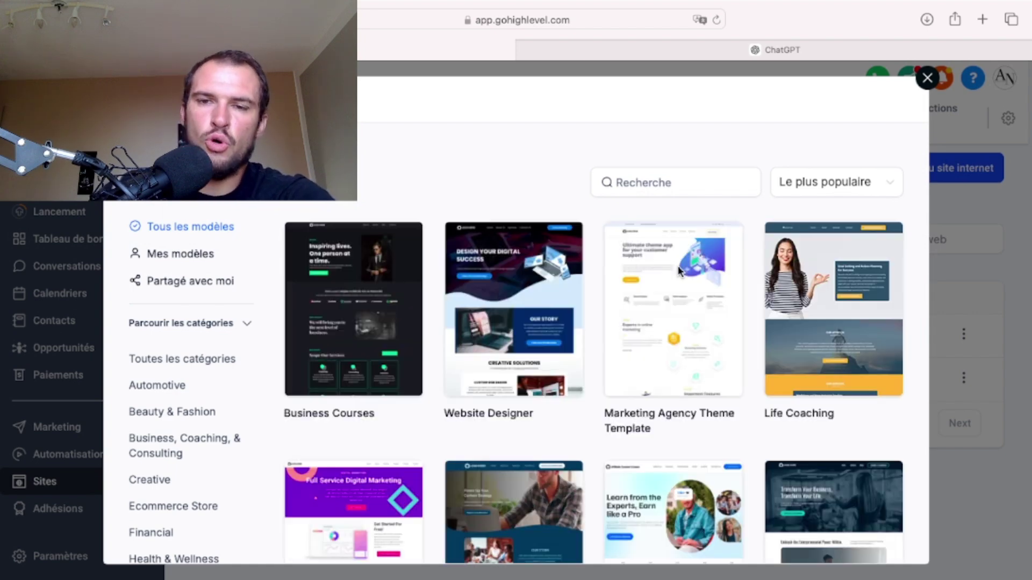
- Browse the website templates across all categories, loading more of them
scroll(678, 270, "down", 2)
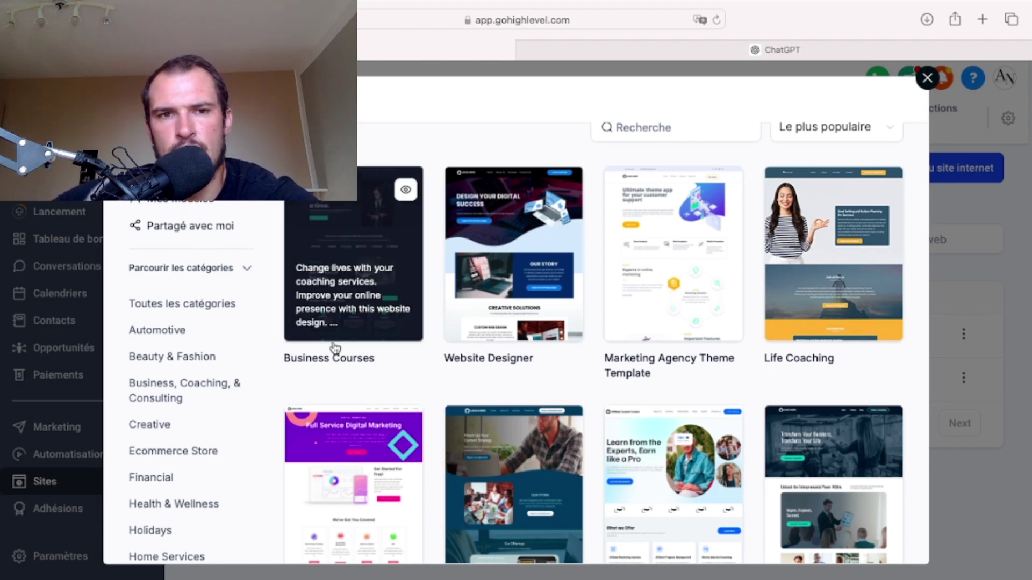
scroll(445, 370, "down", 3)
scroll(445, 370, "down", 10)
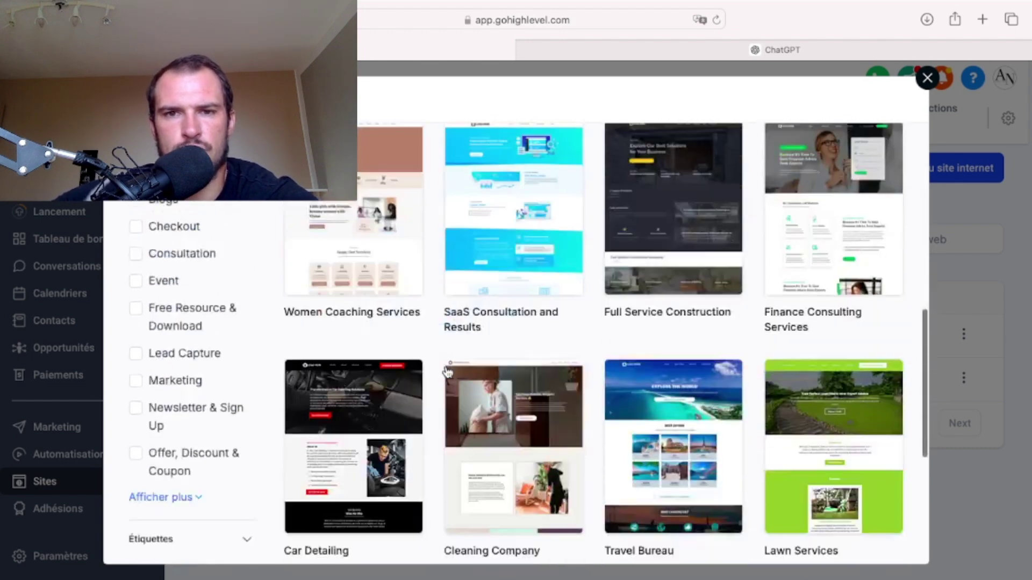
scroll(446, 371, "up", 15)
scroll(460, 403, "down", 15)
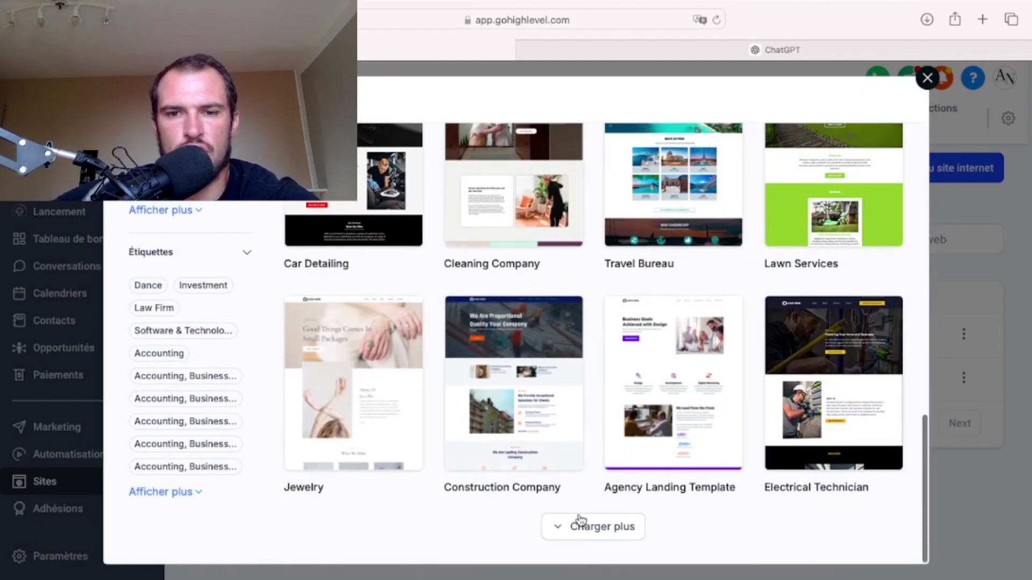
left_click(575, 526)
scroll(591, 423, "down", 9)
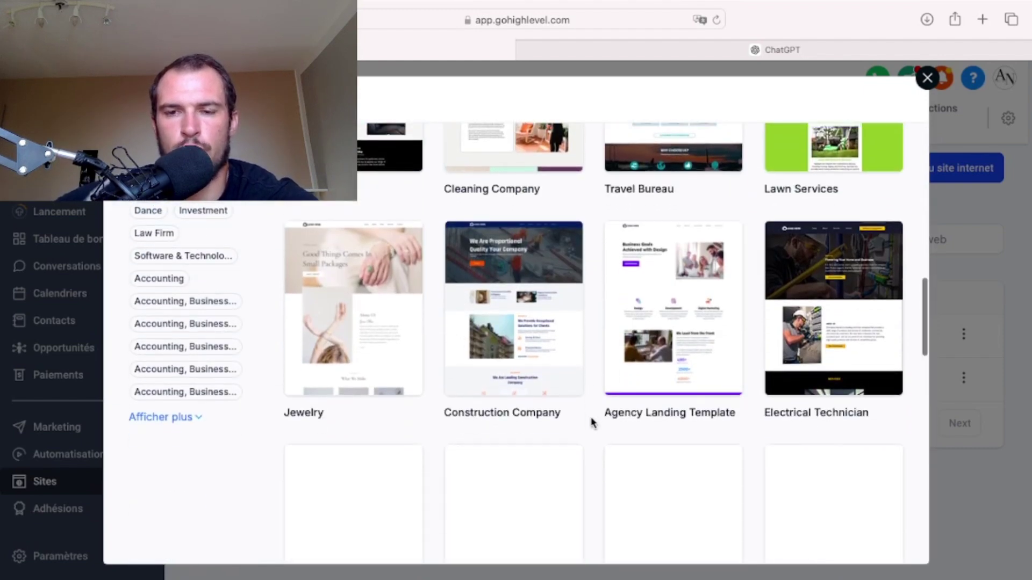
scroll(591, 423, "up", 20)
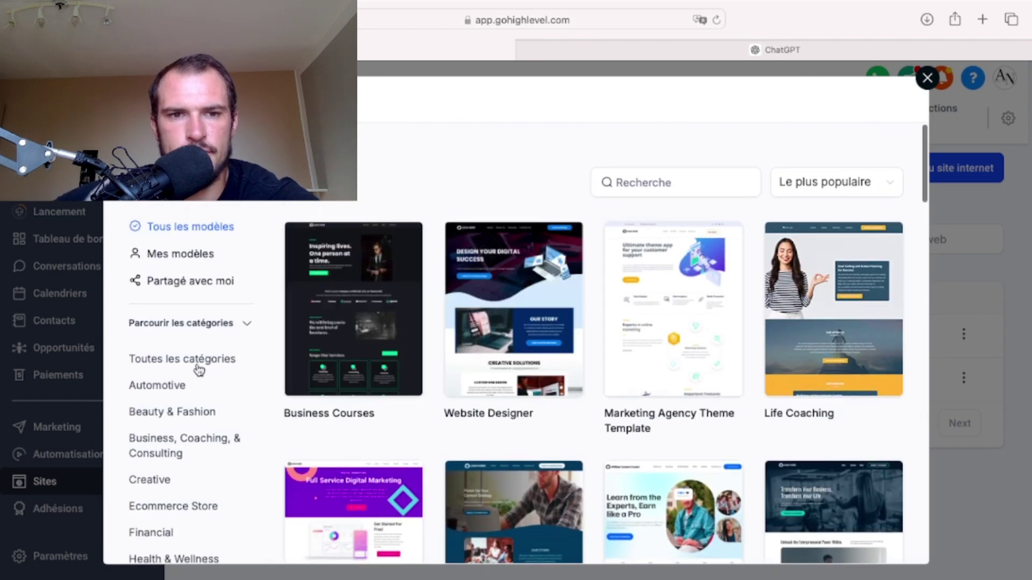
left_click(197, 366)
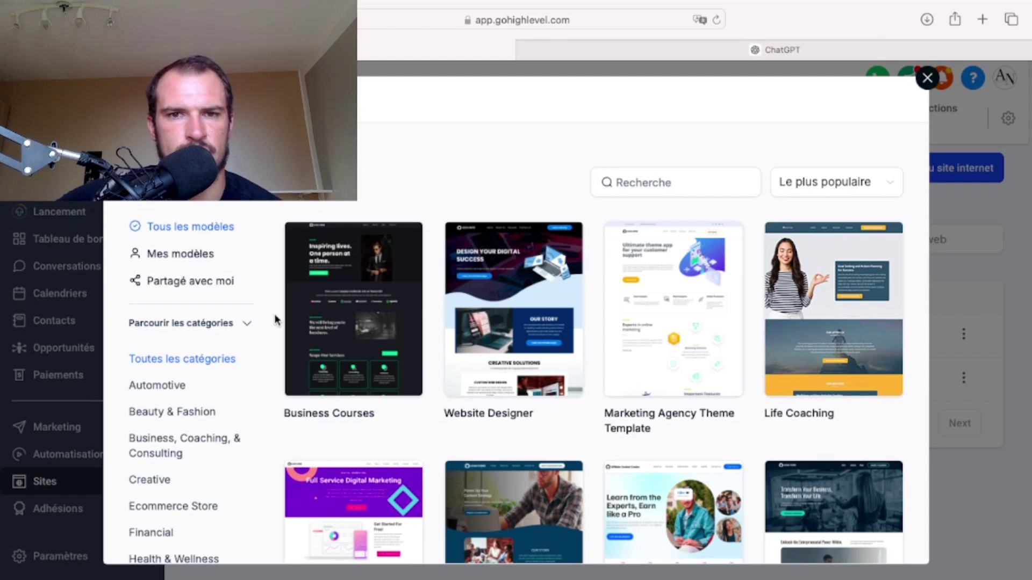
scroll(411, 356, "down", 5)
scroll(411, 356, "up", 4)
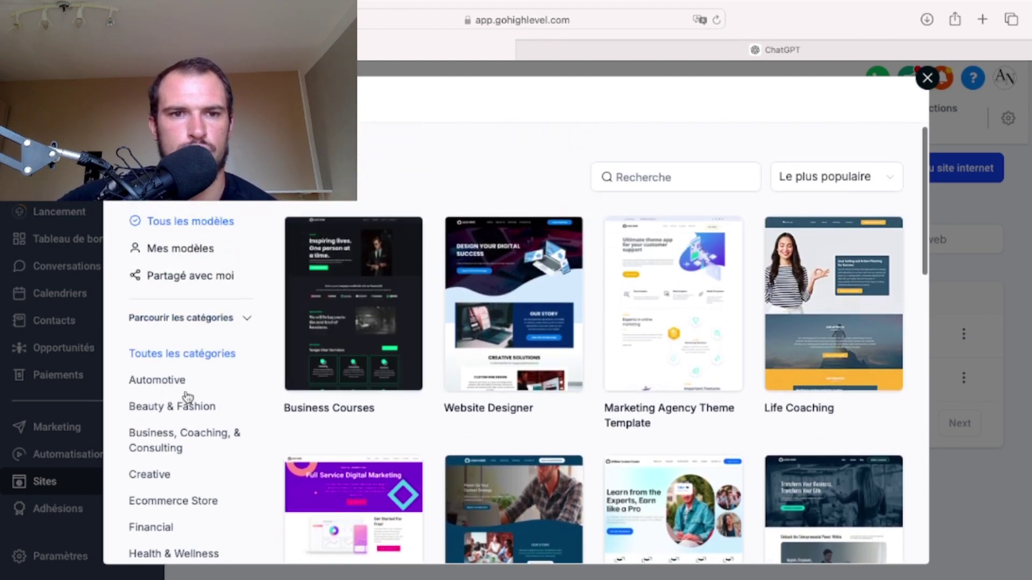
- Look through the website templates in the Automotive and Beauty & Fashion categories
left_click(172, 383)
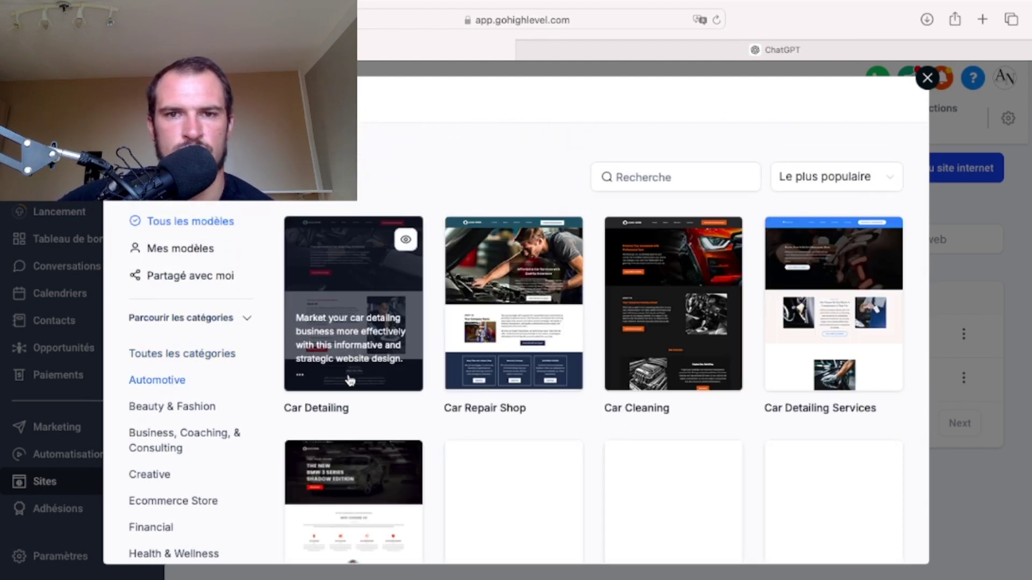
scroll(365, 376, "down", 3)
scroll(350, 381, "down", 5)
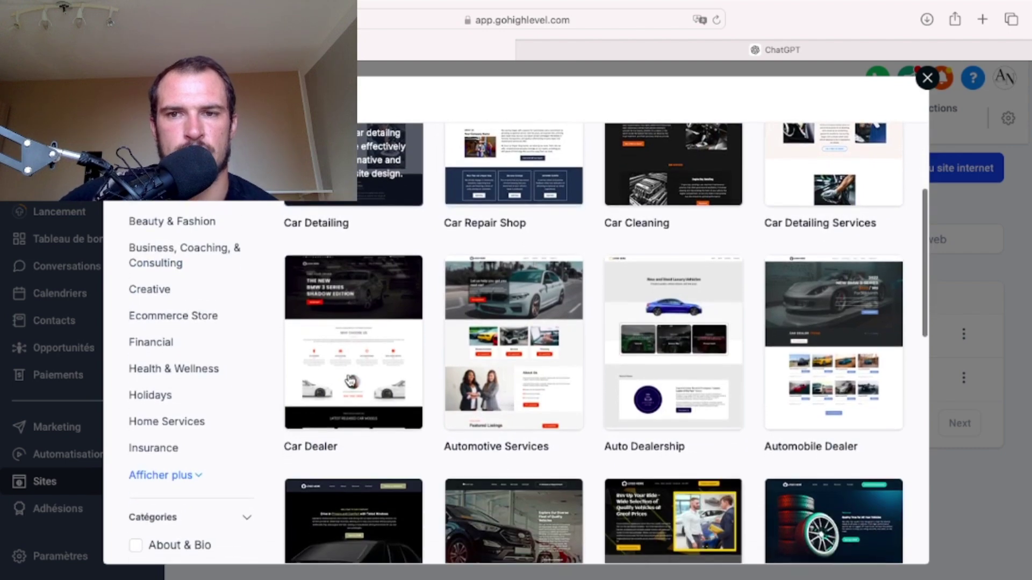
scroll(350, 381, "up", 3)
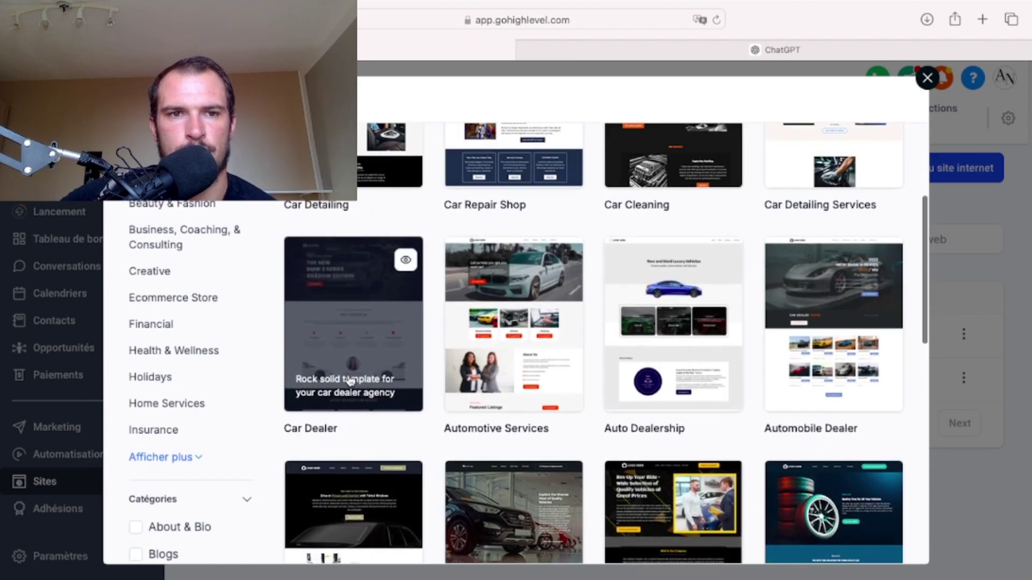
left_click(169, 209)
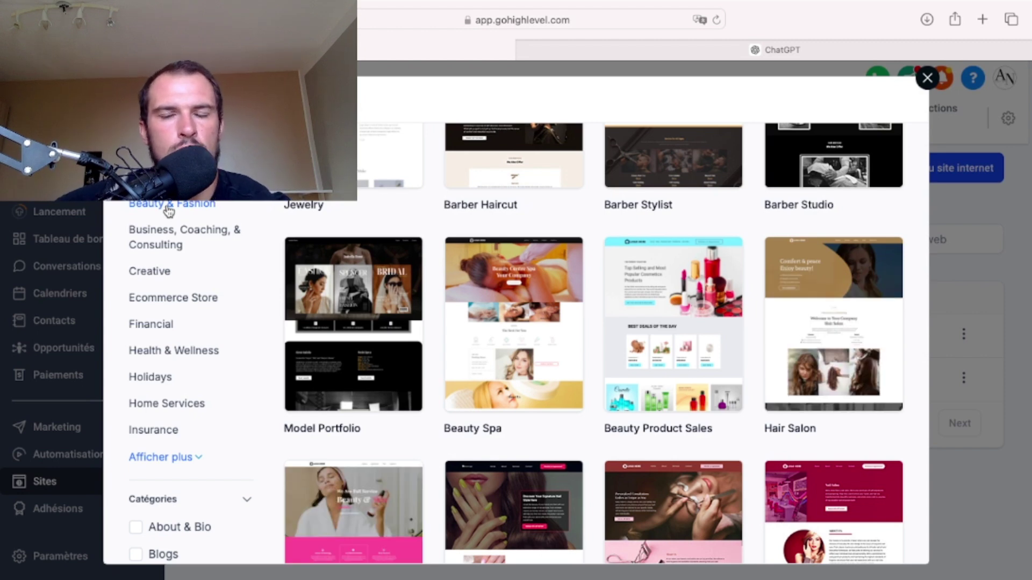
- Filter the templates by Business, Coaching, & Consulting and examine the available designs, loading more of them
left_click(170, 246)
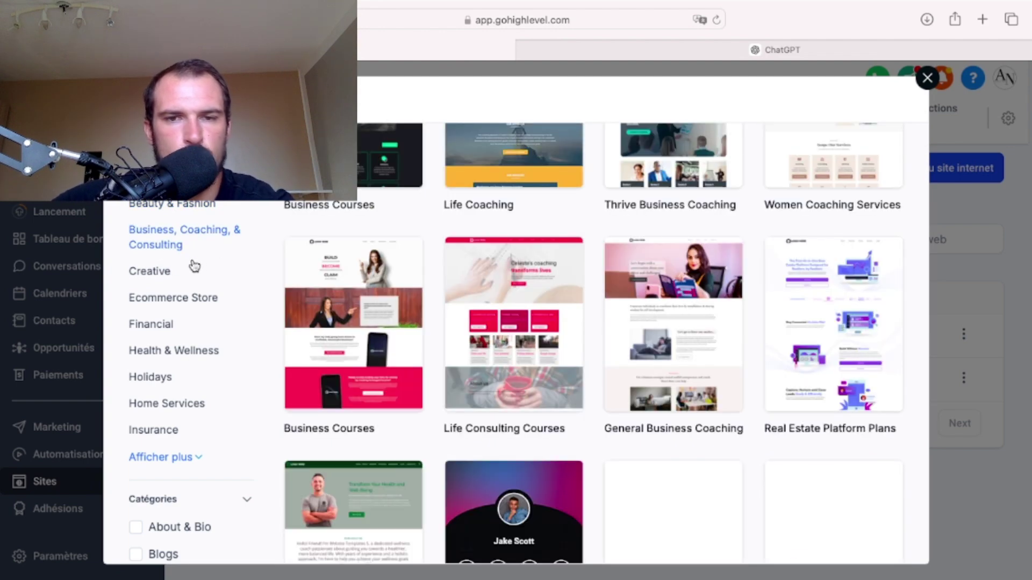
mouse_move(352, 349)
scroll(569, 359, "down", 6)
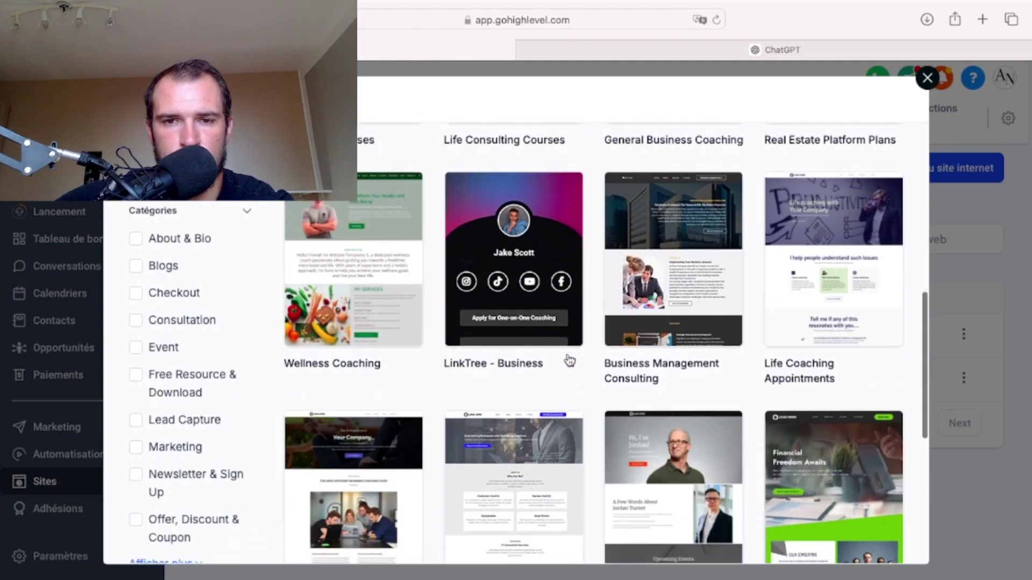
scroll(568, 360, "down", 6)
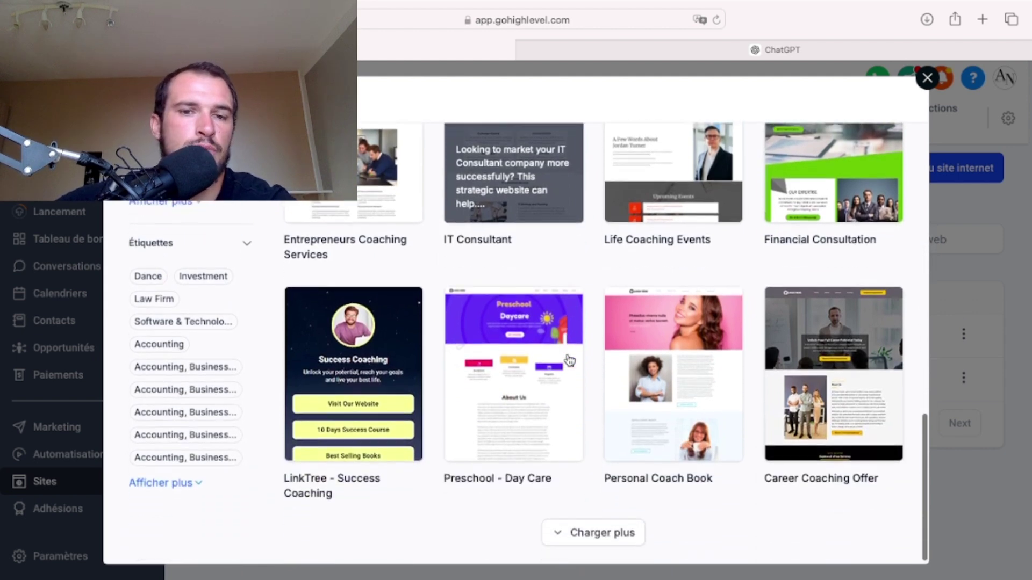
left_click(624, 531)
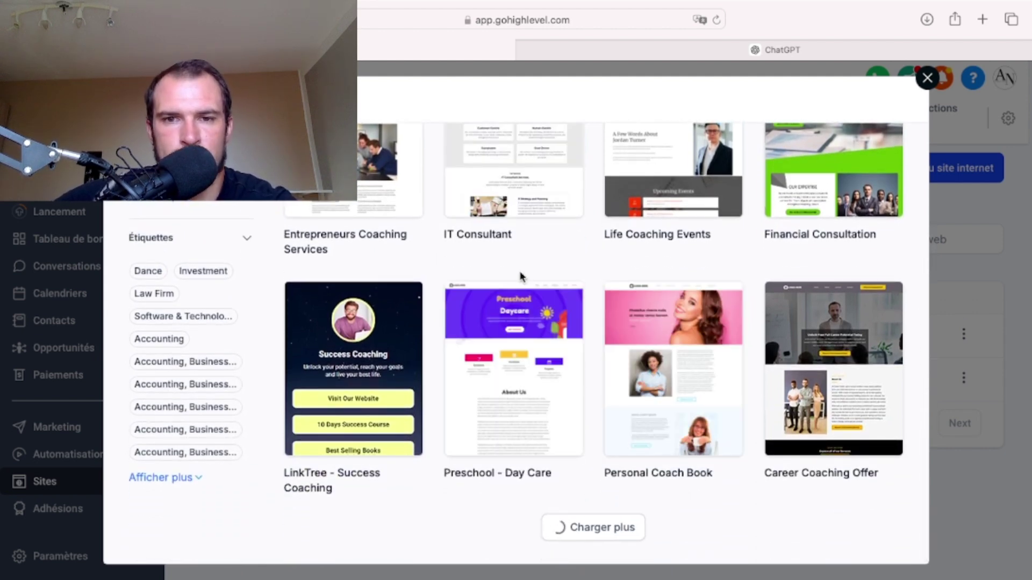
scroll(519, 276, "down", 4)
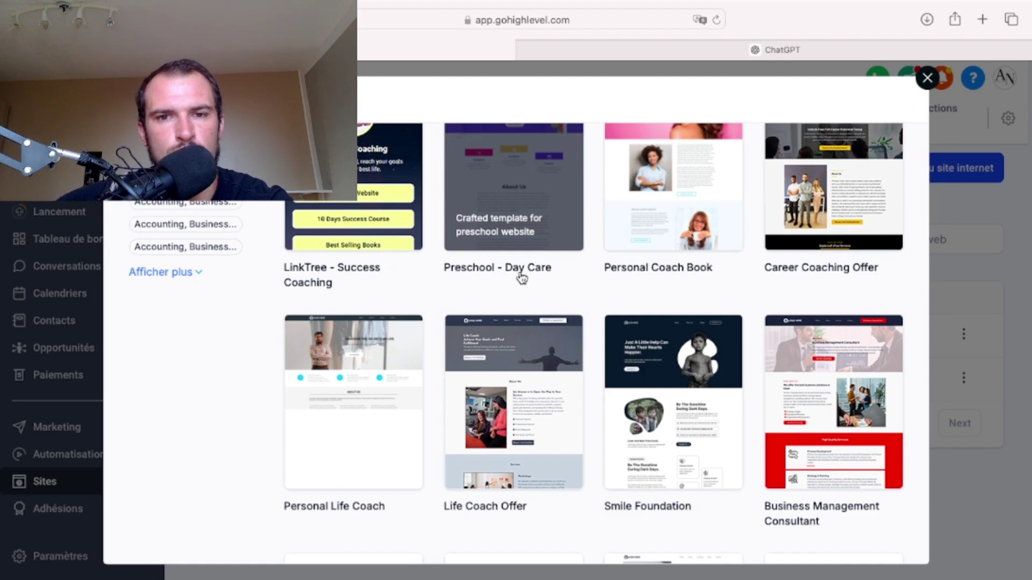
scroll(519, 276, "up", 8)
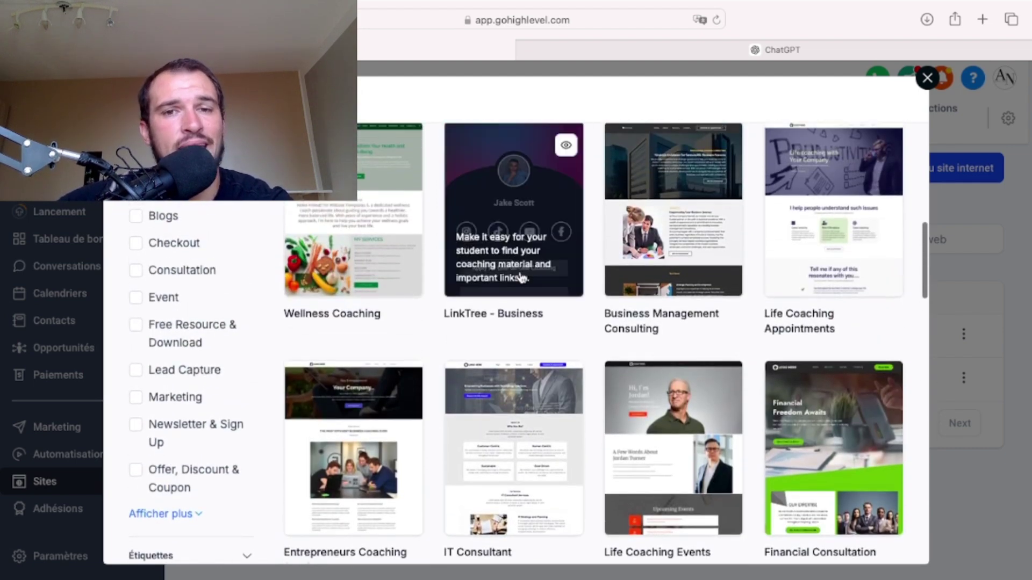
scroll(519, 276, "up", 5)
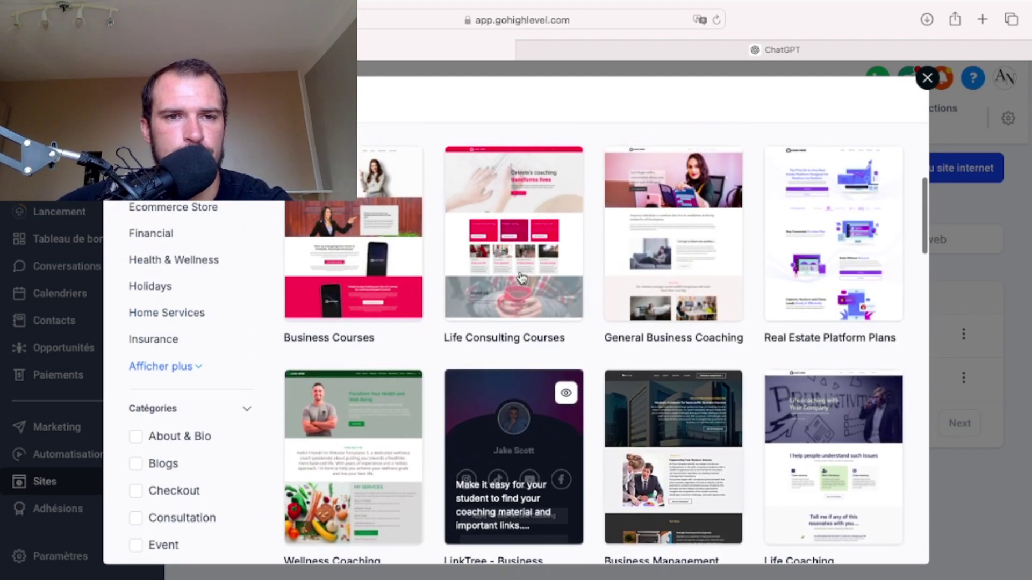
scroll(310, 295, "up", 5)
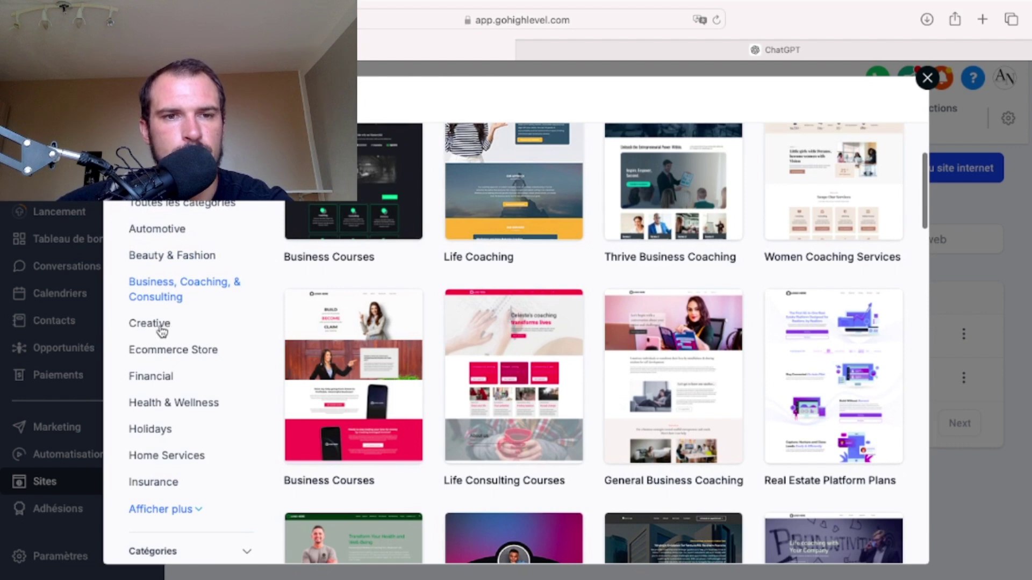
- Filter the templates by the Creative category and look through its designs
left_click(161, 325)
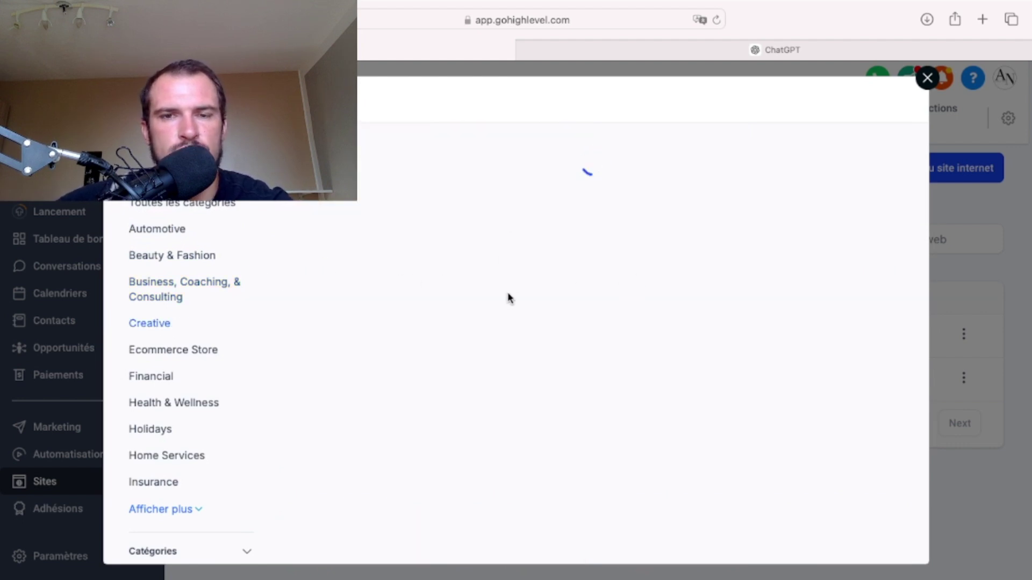
scroll(488, 372, "up", 3)
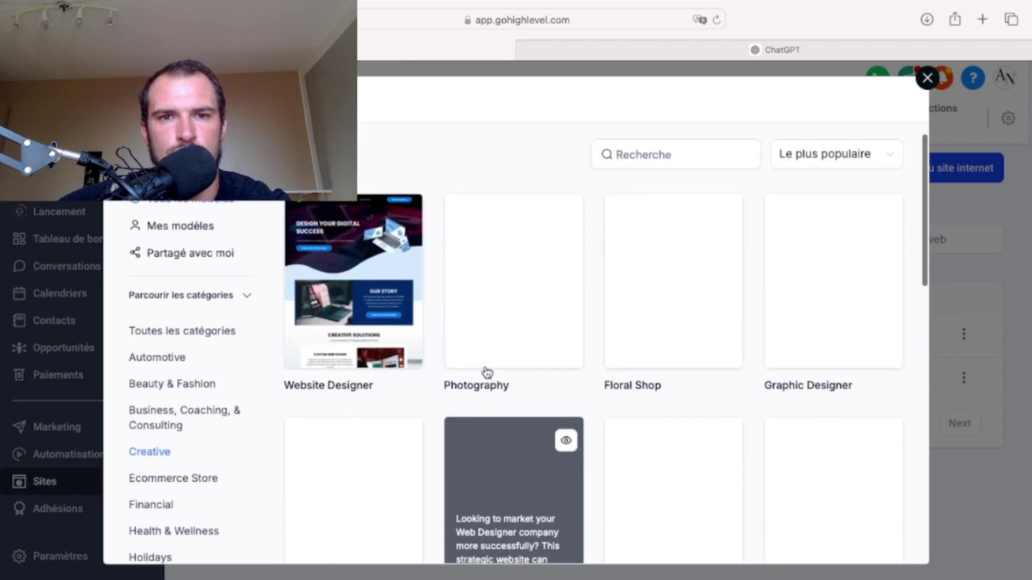
scroll(487, 372, "down", 5)
scroll(487, 372, "up", 1)
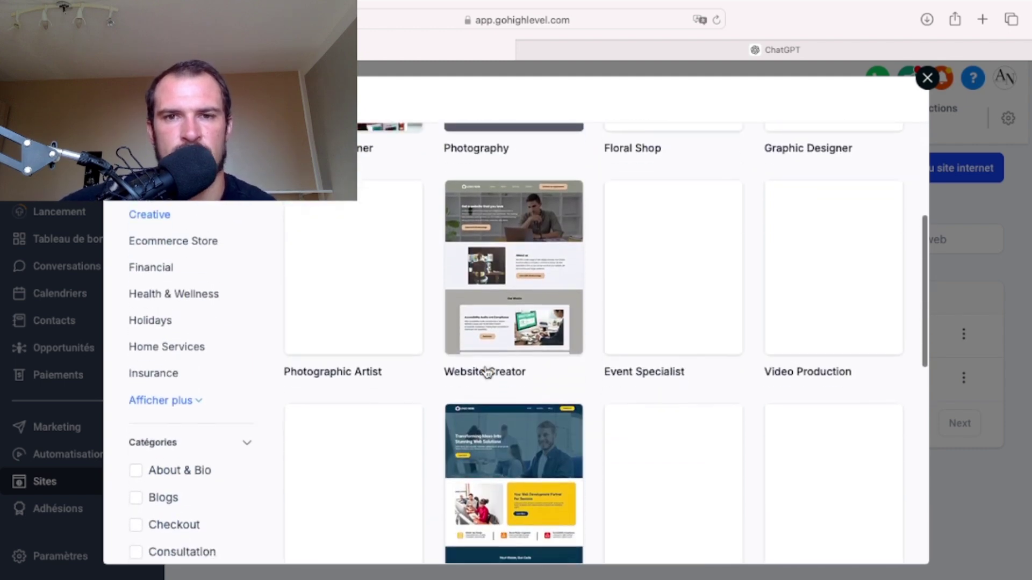
scroll(487, 372, "down", 5)
scroll(487, 373, "up", 2)
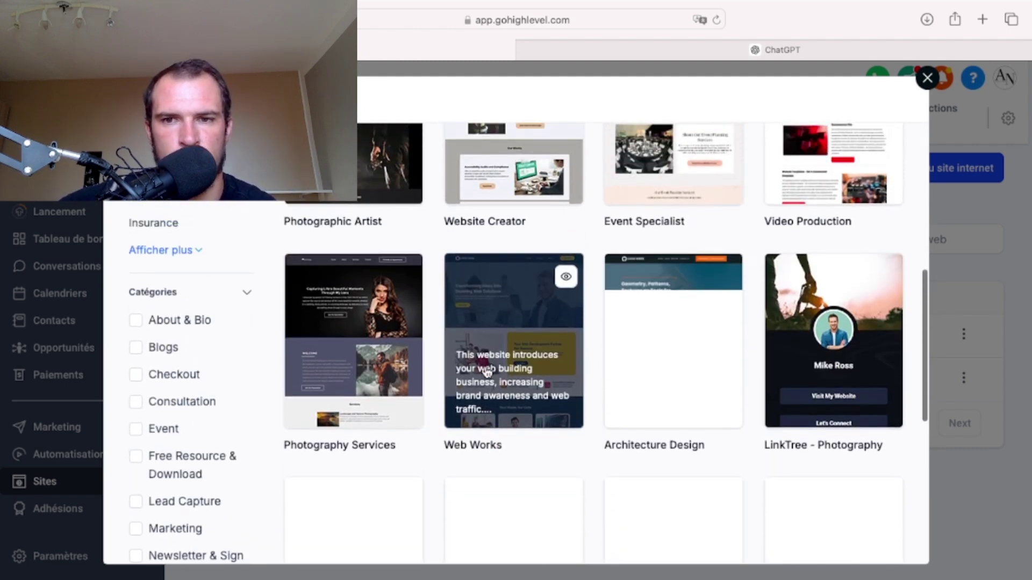
- Show the website templates in the Financial category
scroll(487, 373, "up", 2)
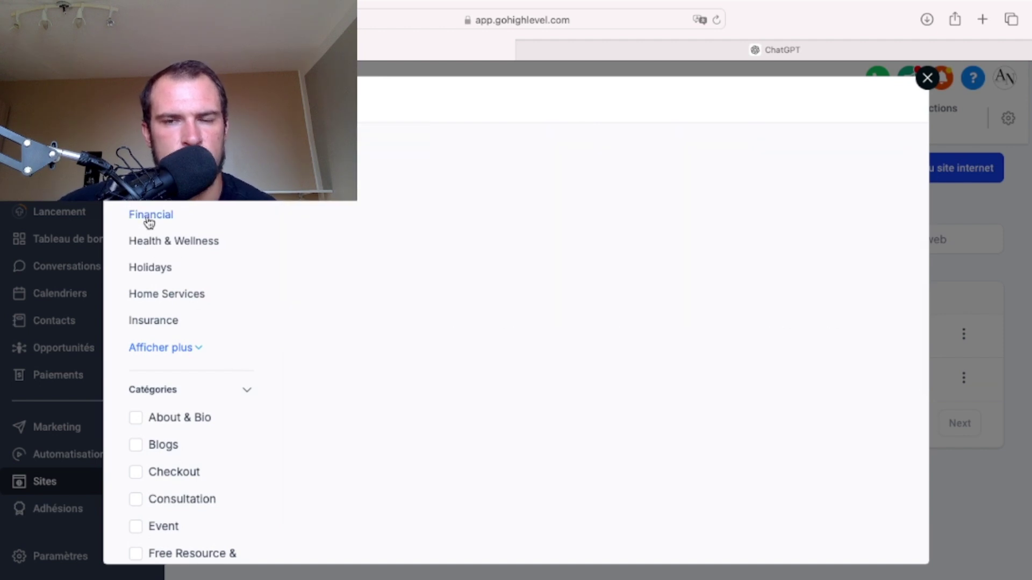
mouse_move(369, 274)
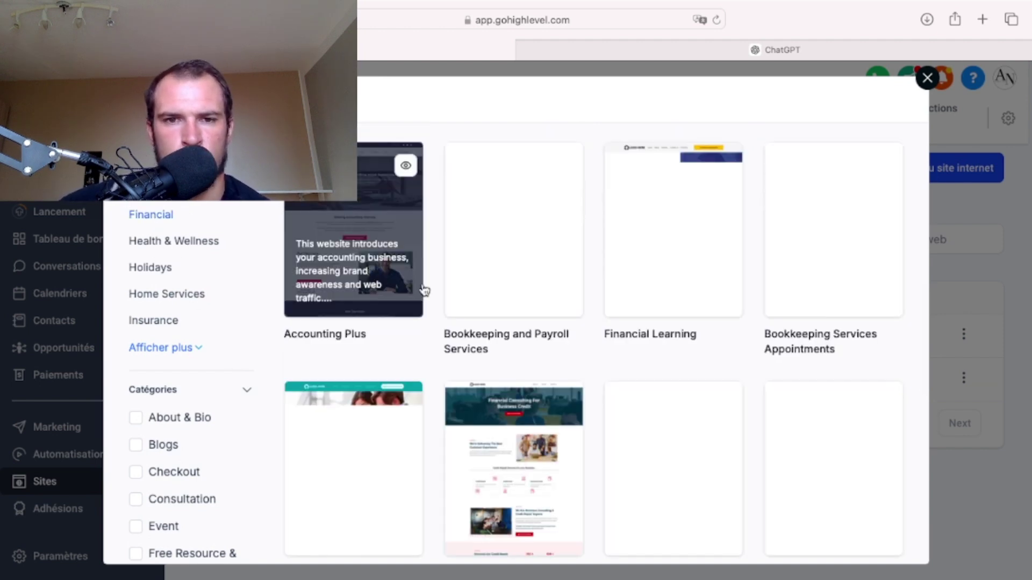
mouse_move(645, 388)
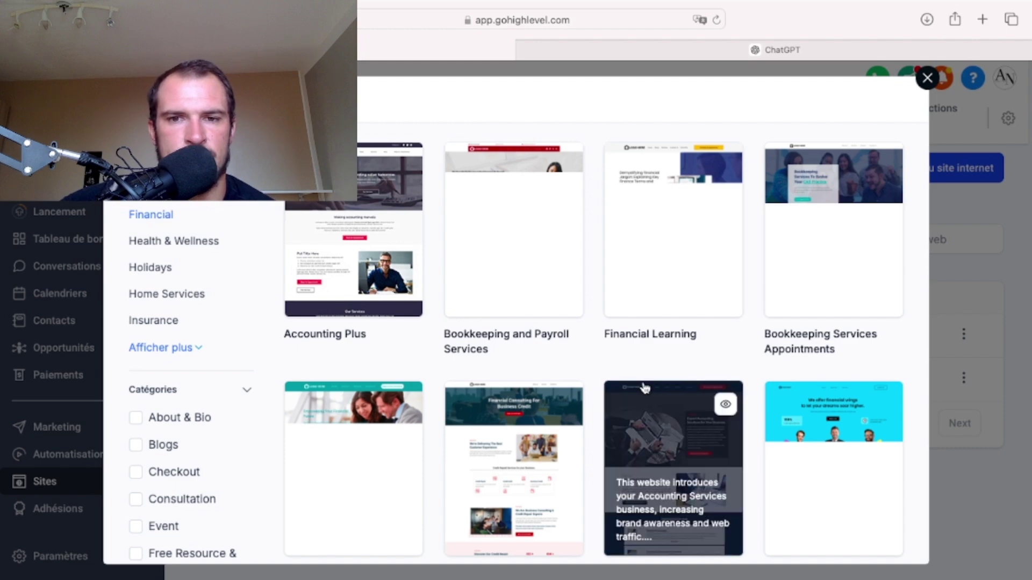
- Look through the website templates listed in the Financial category
scroll(645, 388, "down", 6)
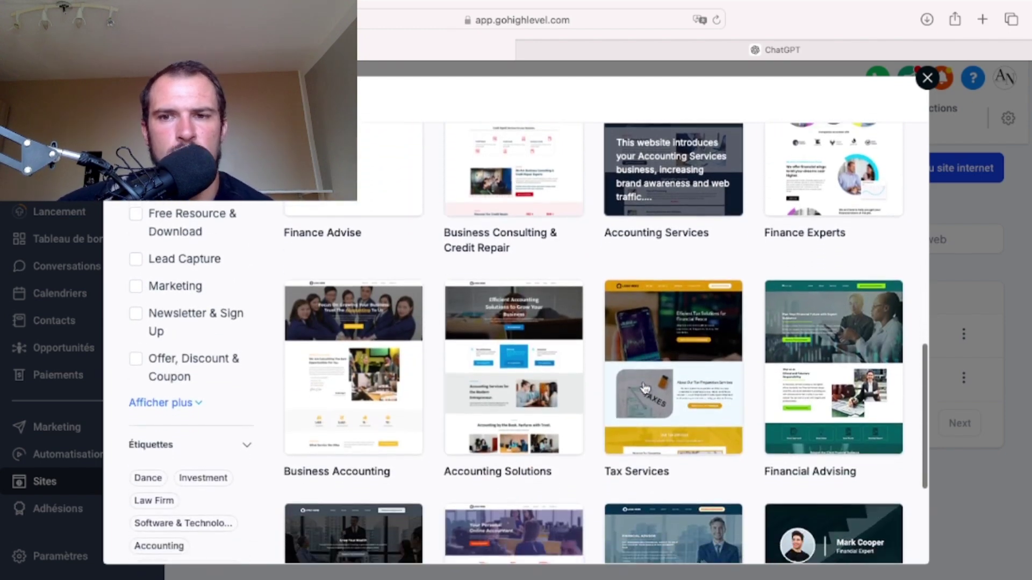
scroll(644, 388, "up", 1)
scroll(645, 388, "down", 5)
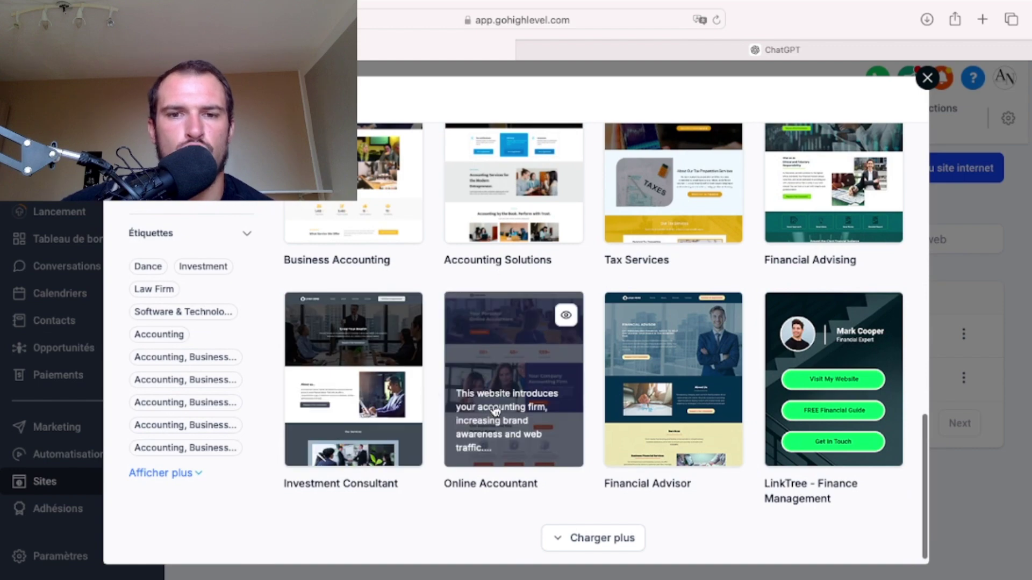
scroll(679, 393, "up", 6)
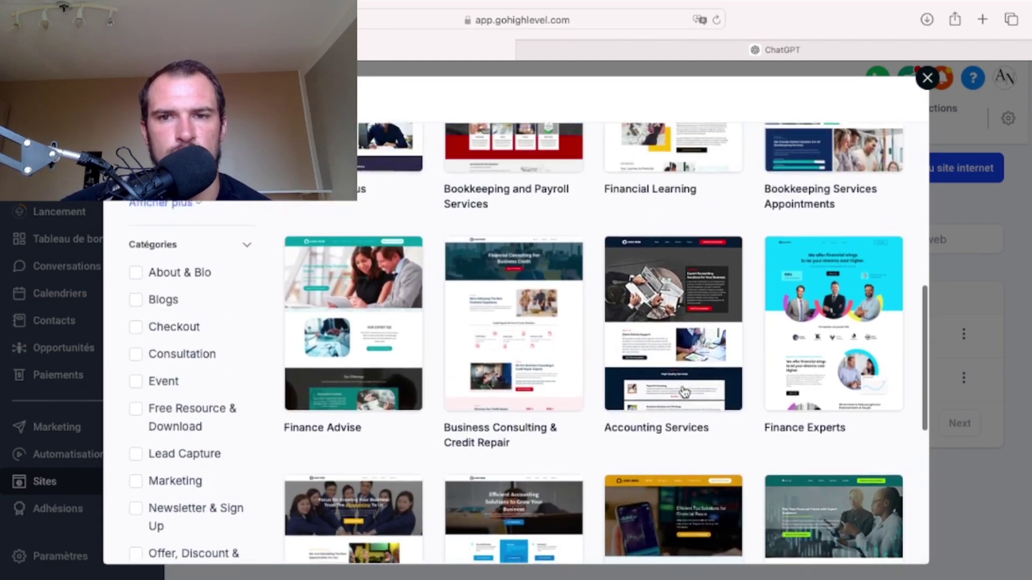
scroll(684, 393, "down", 6)
scroll(683, 392, "up", 12)
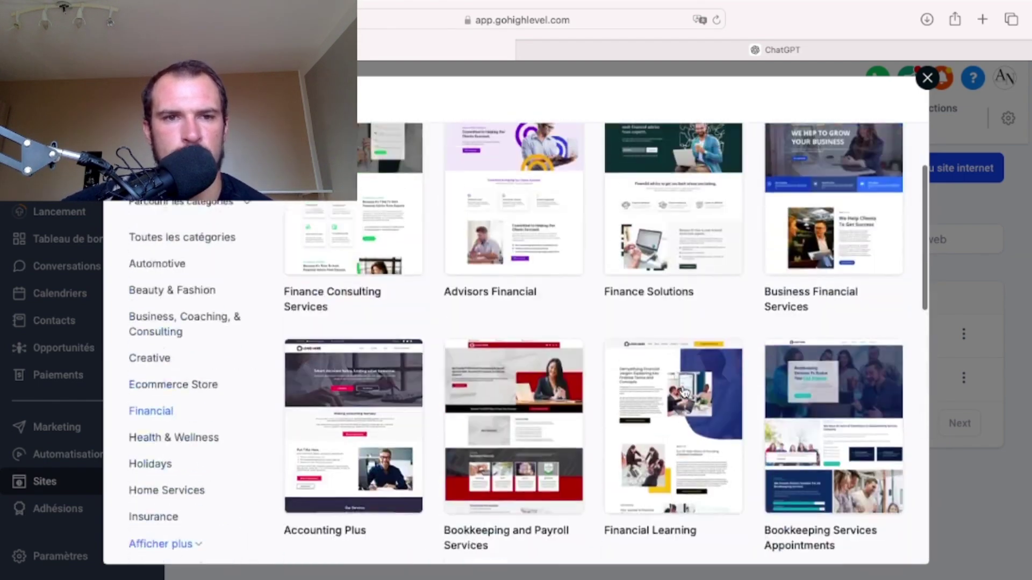
- Filter the templates by Health & Wellness and look through the fitness, yoga and nutrition designs
left_click(173, 460)
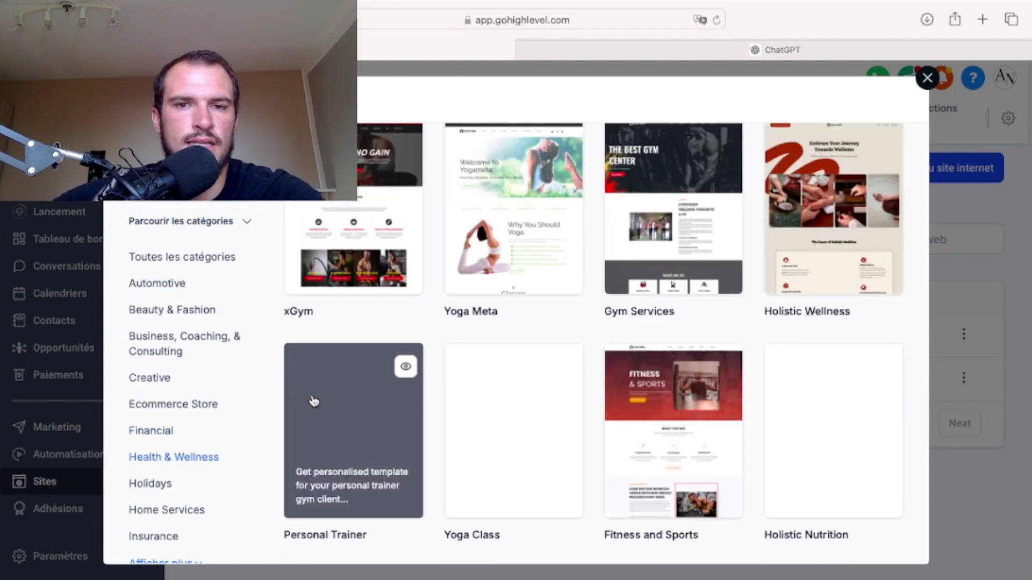
scroll(424, 342, "up", 3)
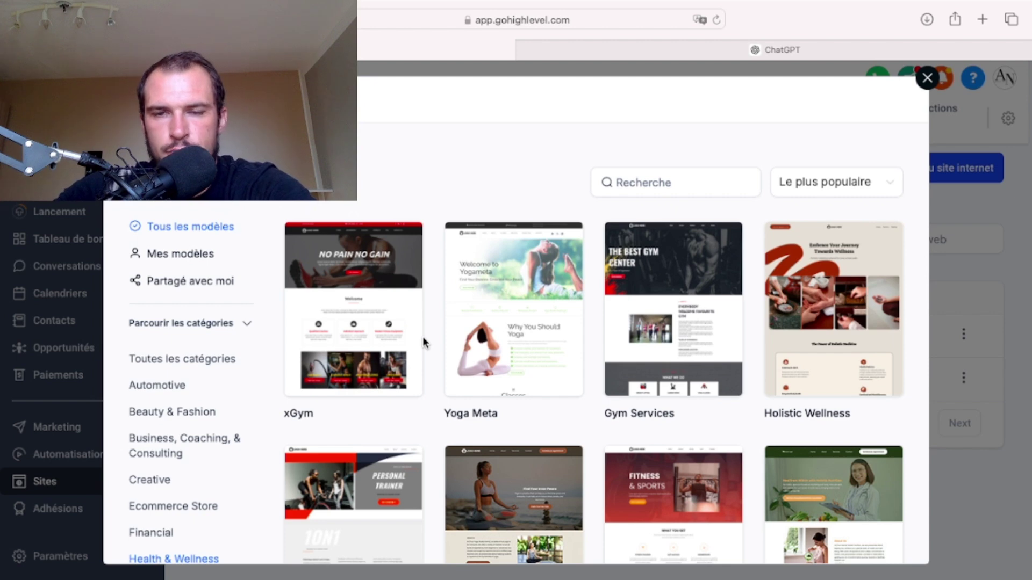
mouse_move(500, 409)
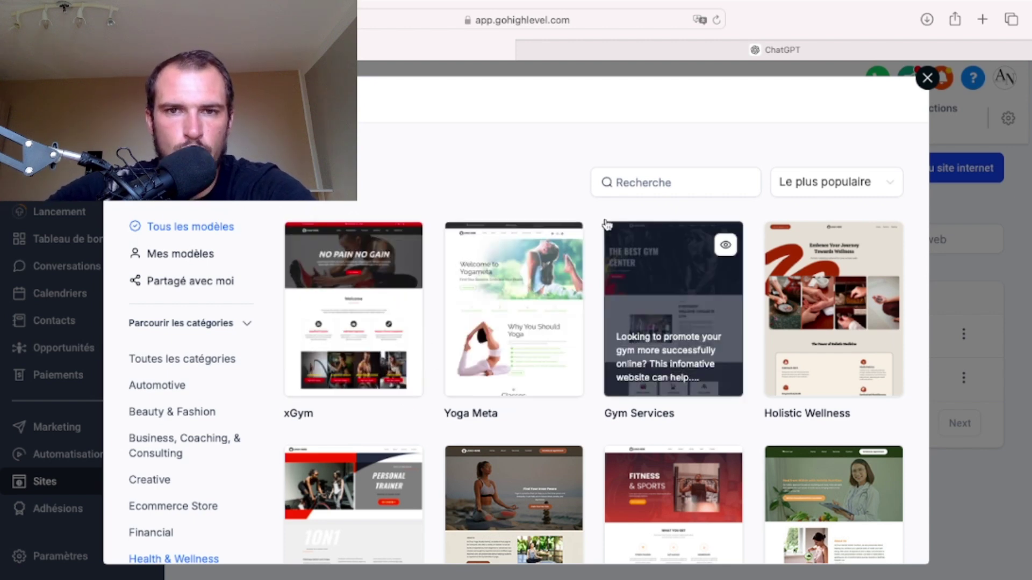
mouse_move(509, 294)
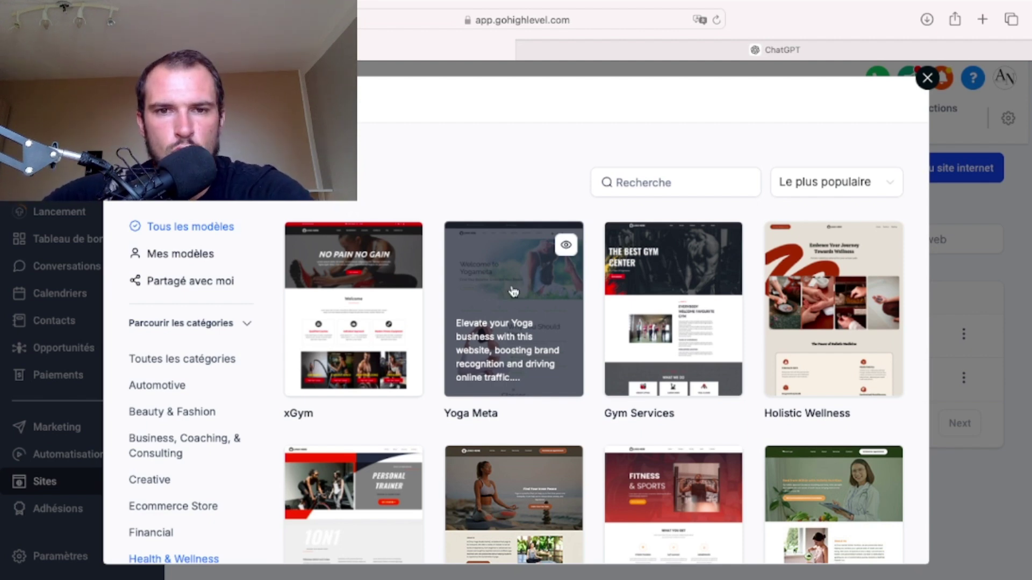
scroll(510, 294, "down", 1)
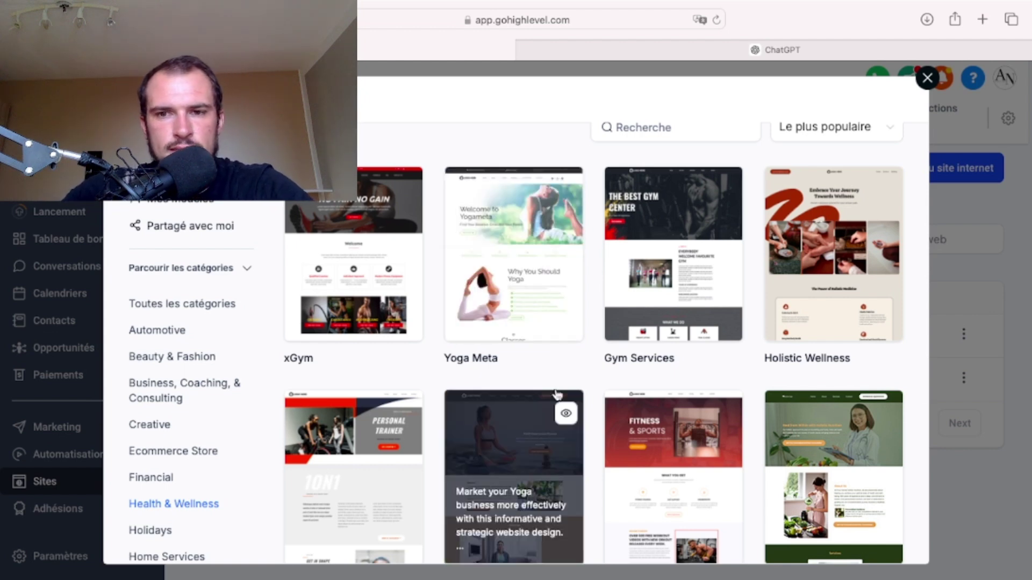
scroll(557, 395, "down", 2)
scroll(556, 391, "up", 4)
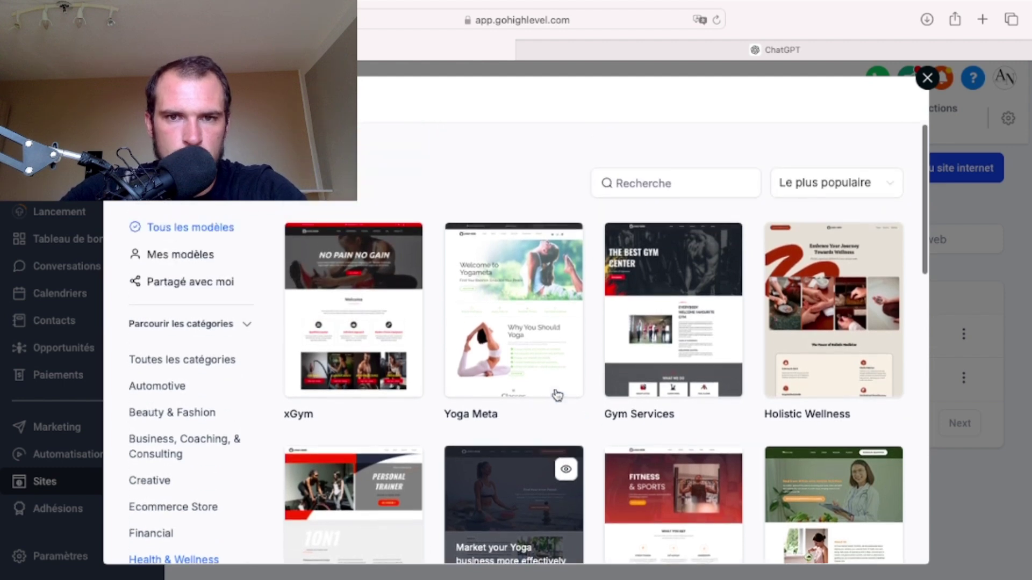
scroll(193, 362, "down", 2)
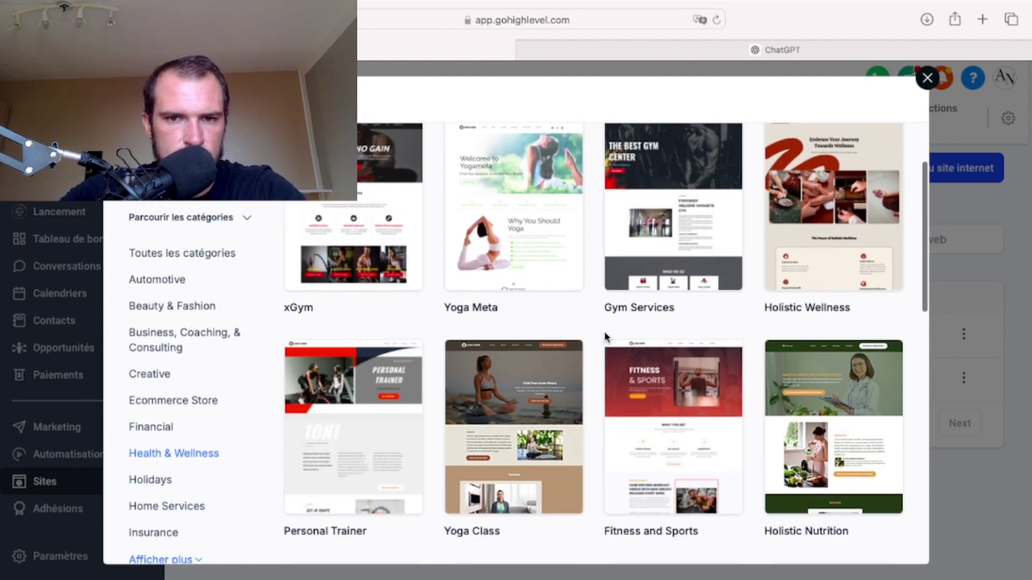
scroll(605, 337, "down", 2)
scroll(665, 339, "down", 8)
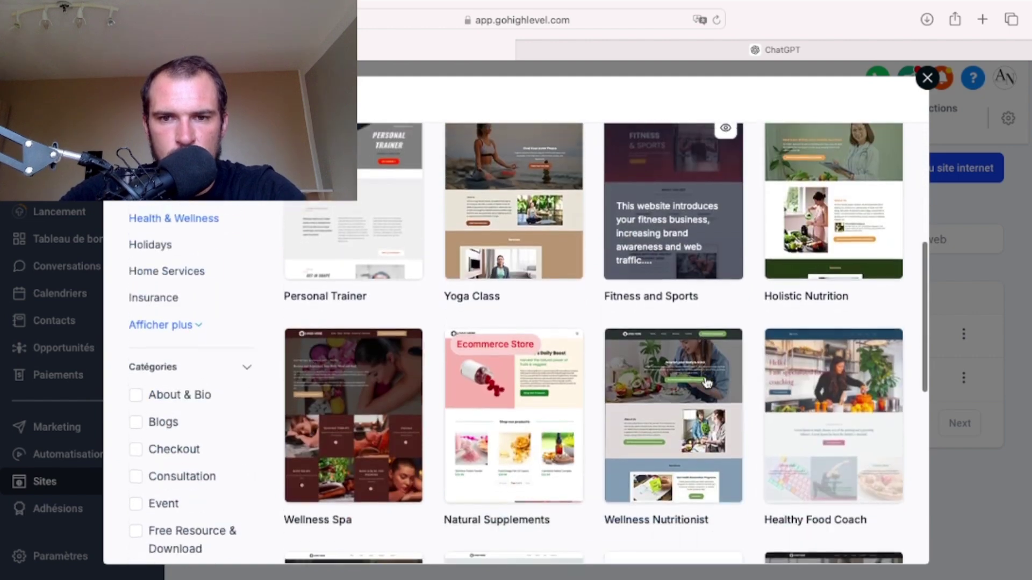
scroll(618, 300, "down", 2)
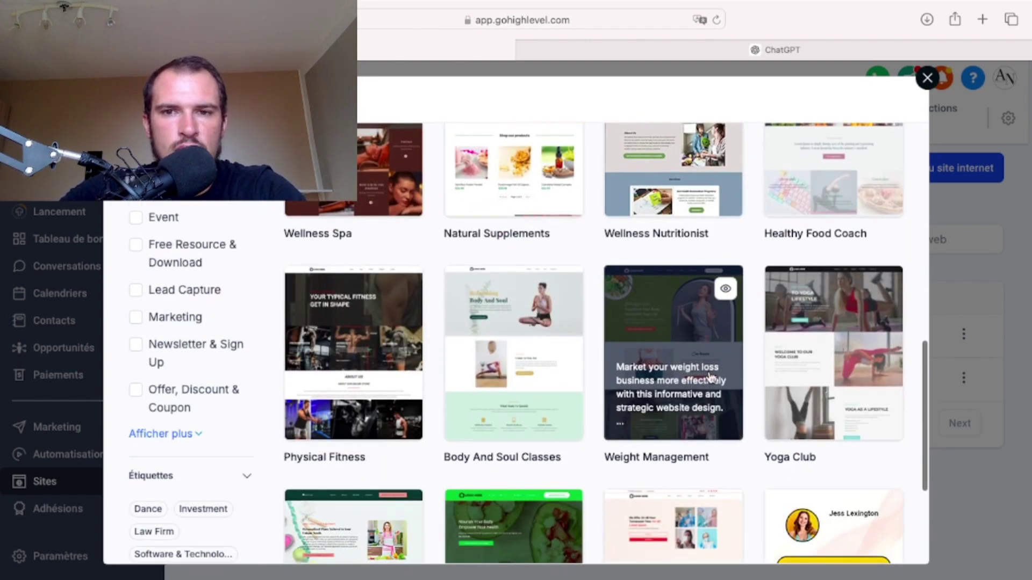
scroll(785, 457, "down", 4)
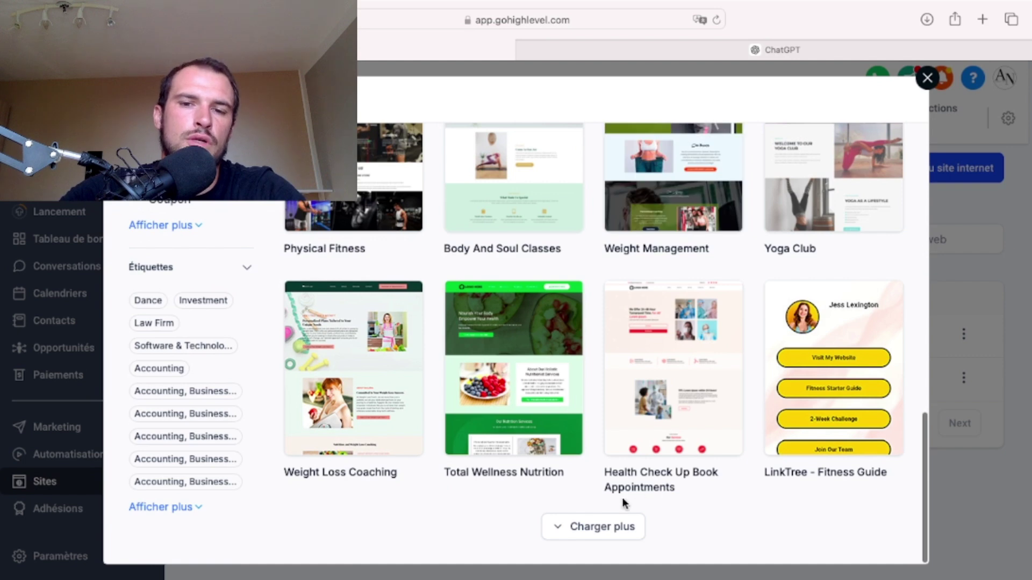
- Load more Health & Wellness templates and examine the additional designs
left_click(602, 529)
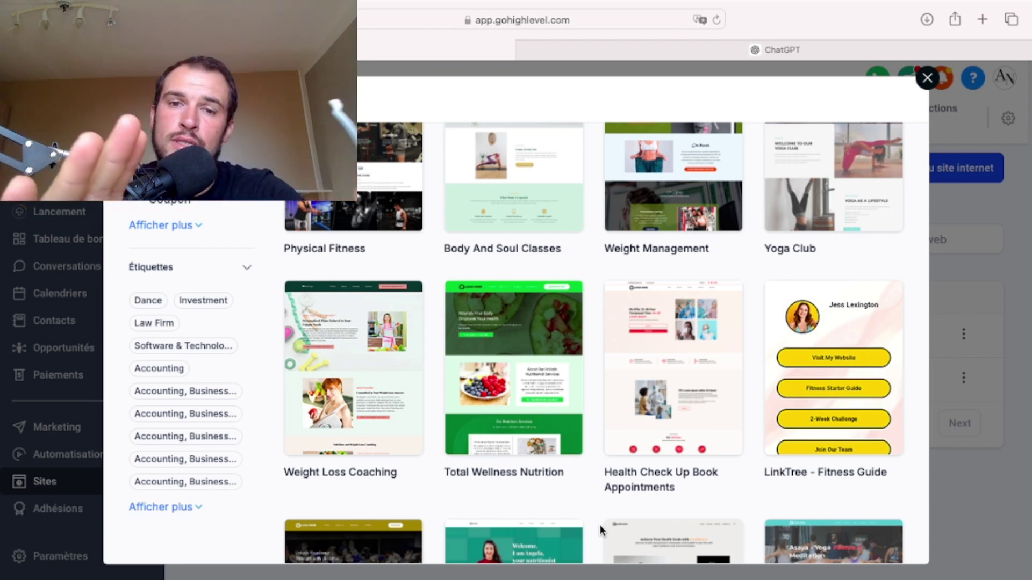
scroll(615, 471, "down", 5)
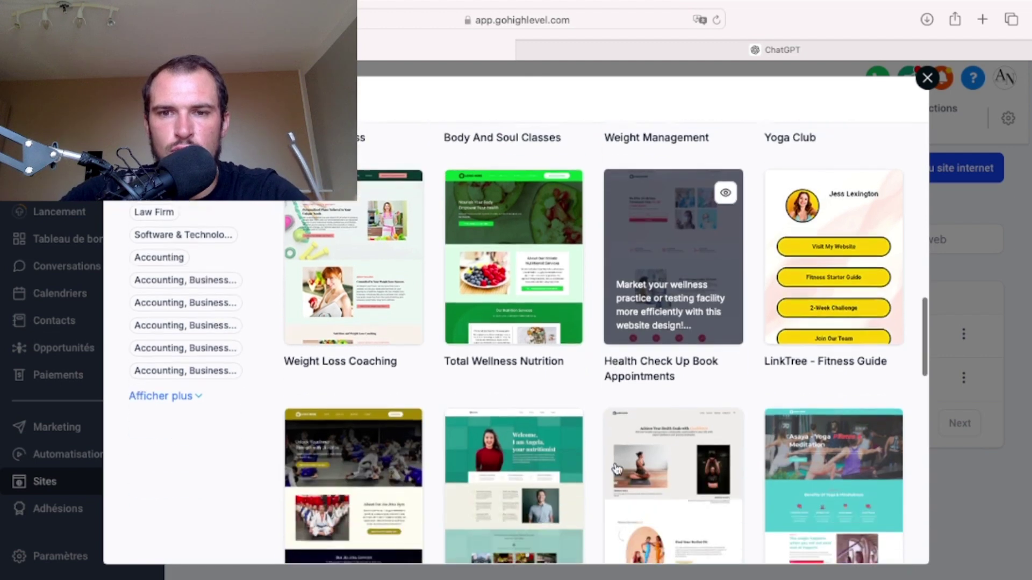
scroll(616, 468, "down", 1)
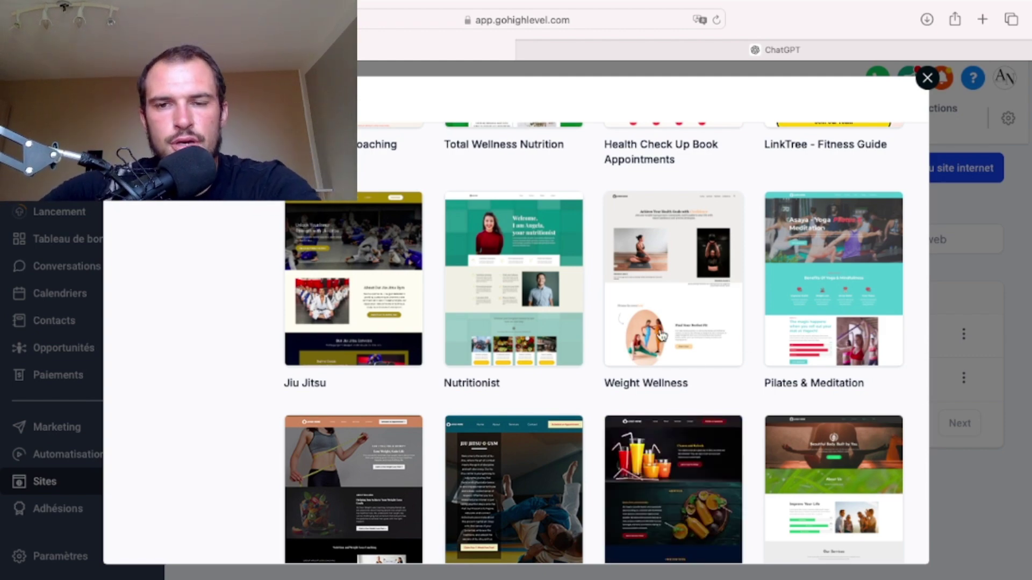
scroll(661, 335, "down", 3)
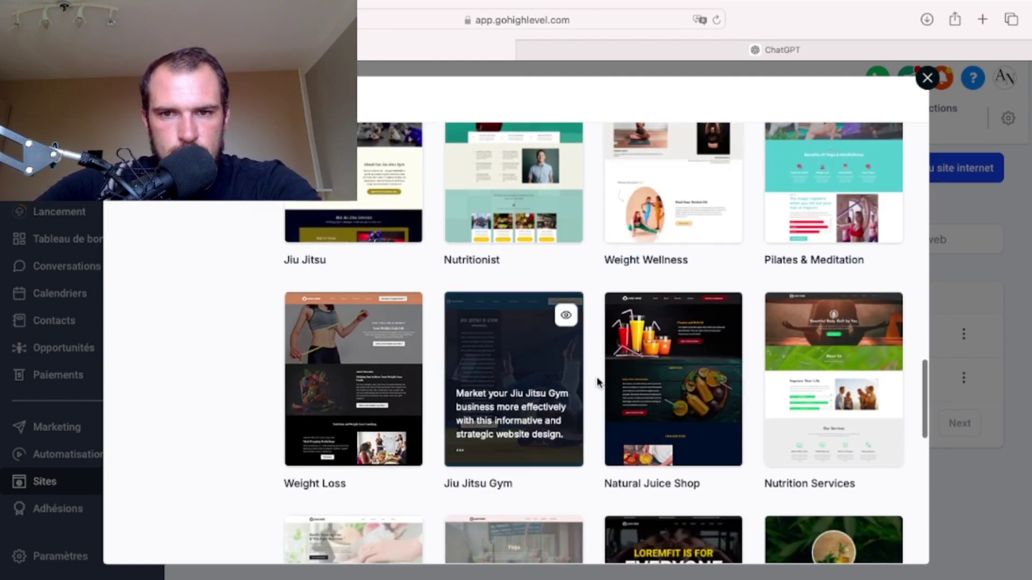
scroll(598, 383, "down", 10)
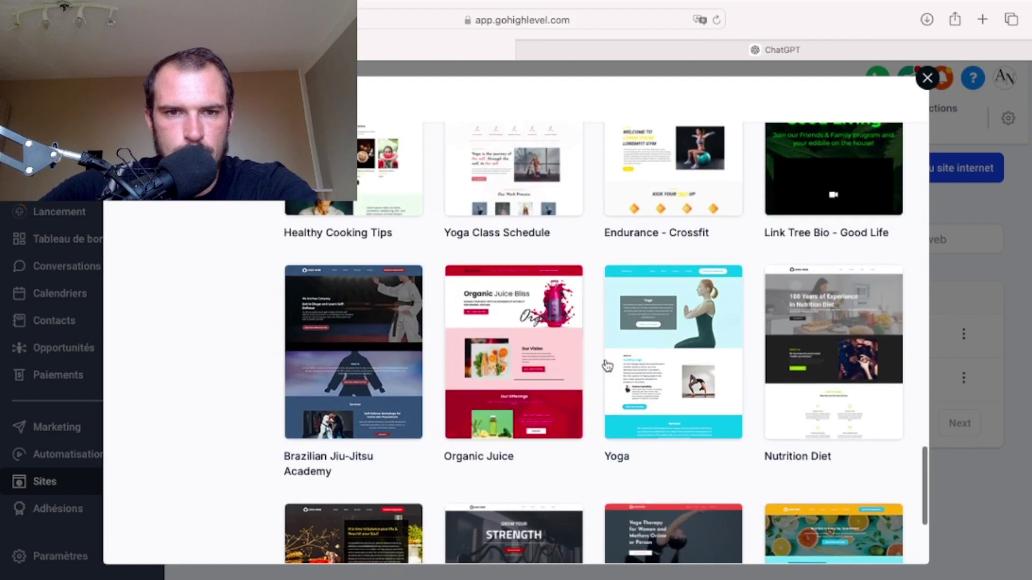
scroll(728, 354, "down", 5)
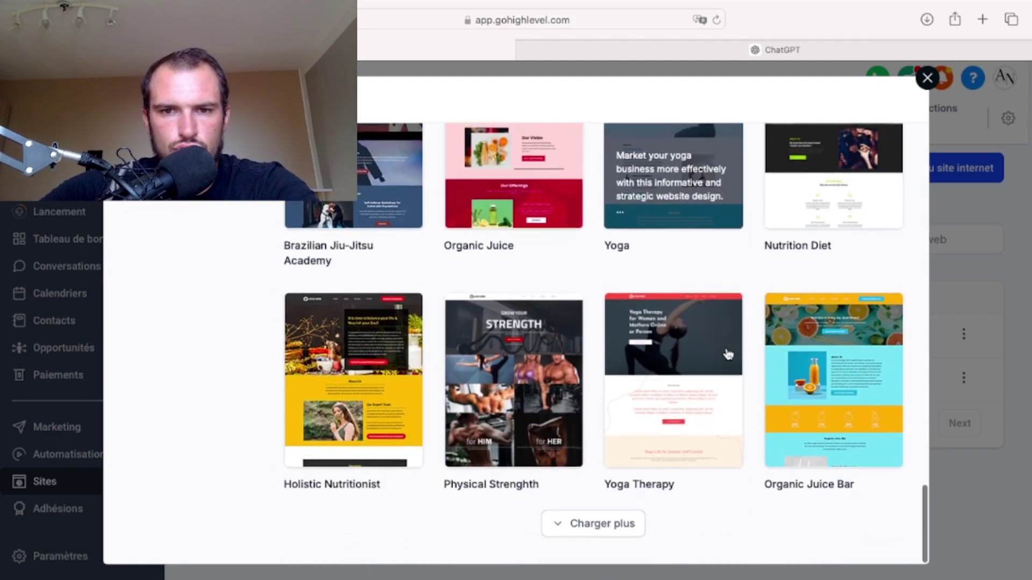
- Load another batch of Health & Wellness templates, glance over it and return to the start of the list
left_click(603, 532)
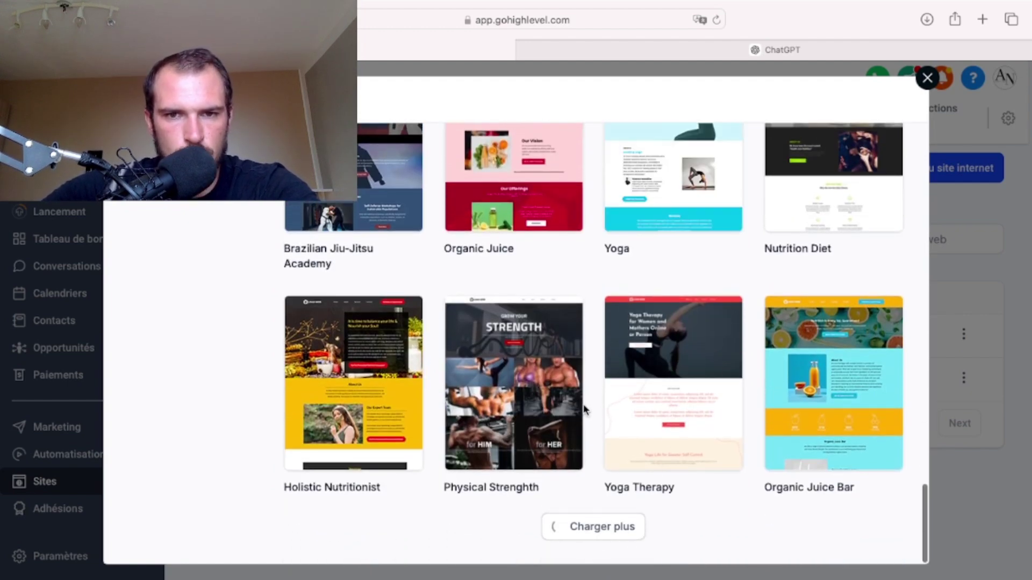
scroll(585, 410, "down", 3)
scroll(585, 410, "up", 3)
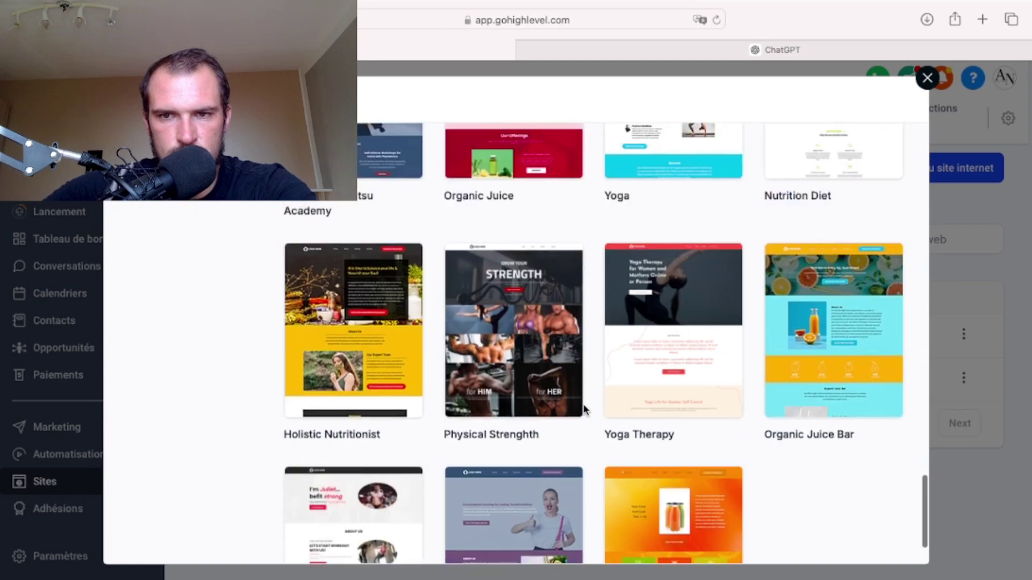
scroll(585, 409, "up", 10)
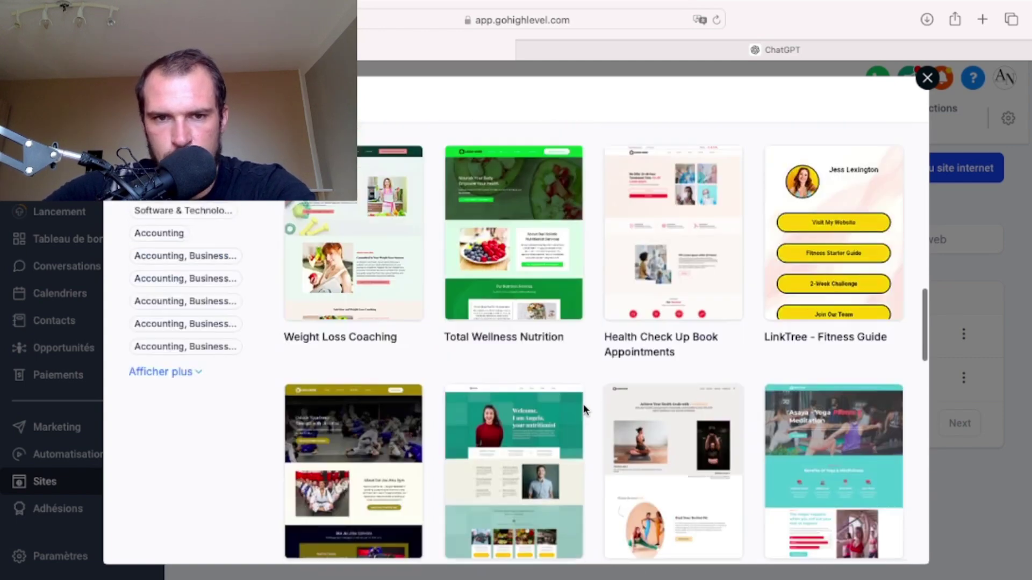
scroll(585, 410, "up", 8)
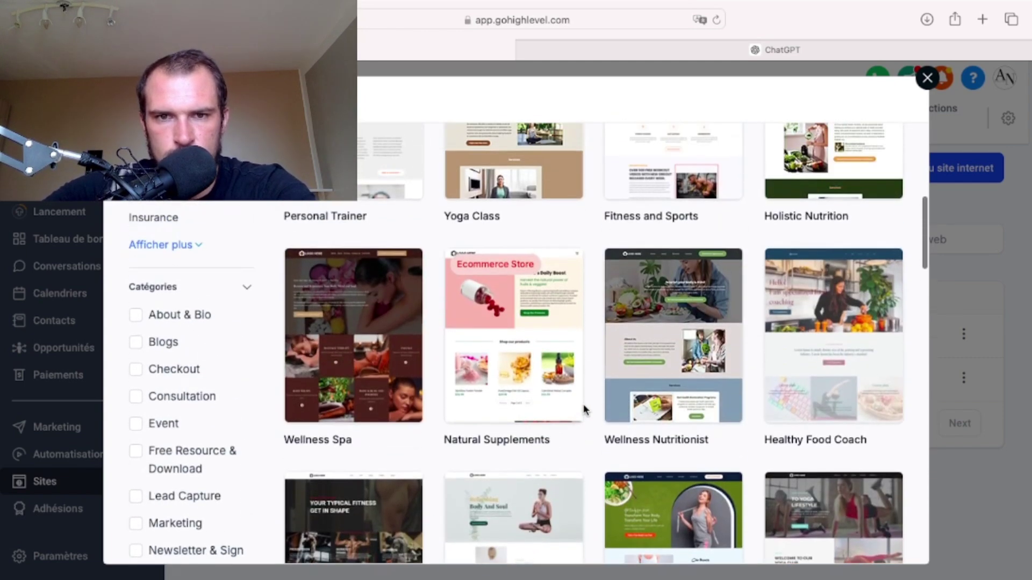
scroll(586, 409, "up", 8)
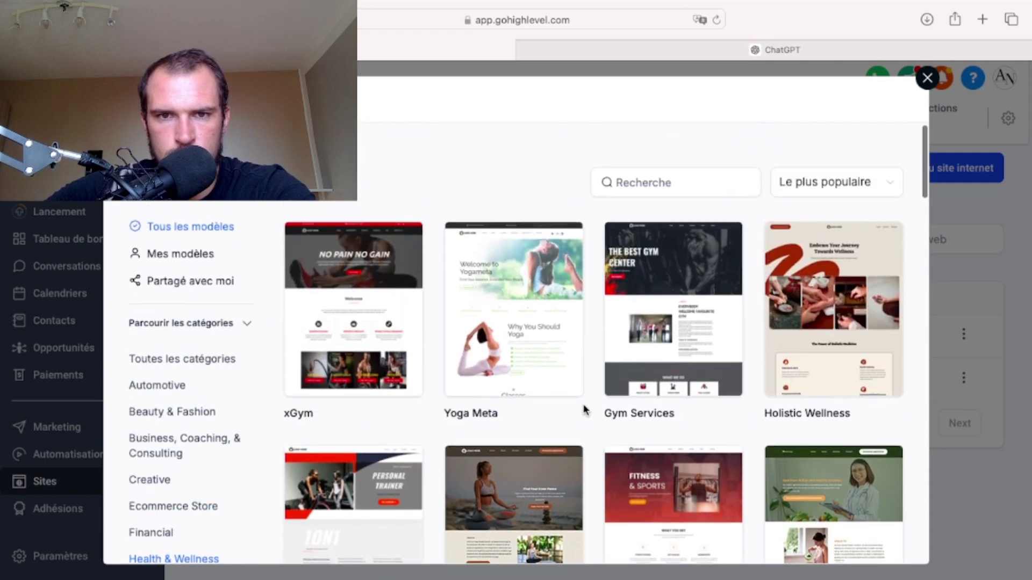
- Preview the Yoga Meta template, look over its home page and continue with it for the new website
mouse_move(497, 298)
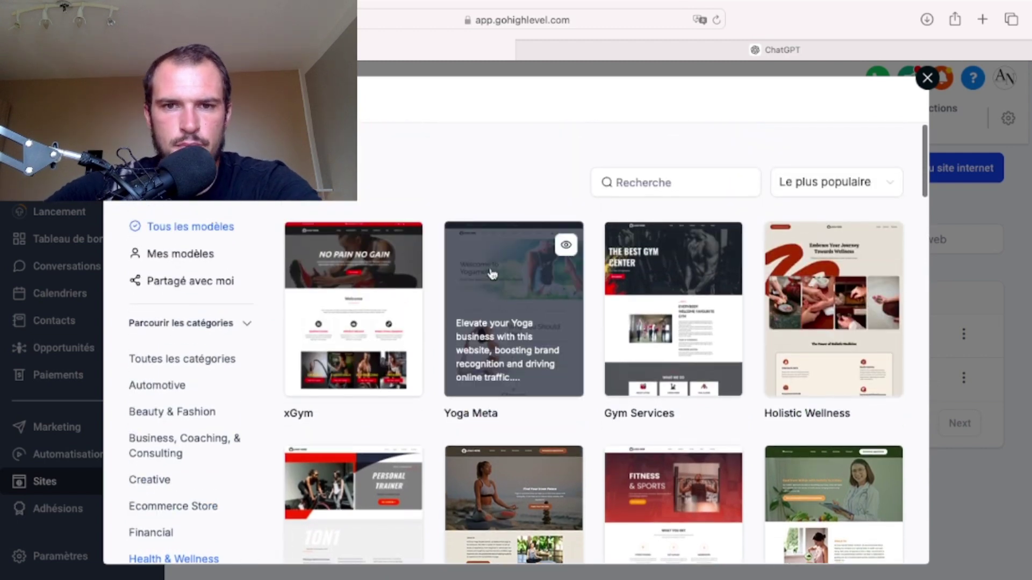
left_click(497, 297)
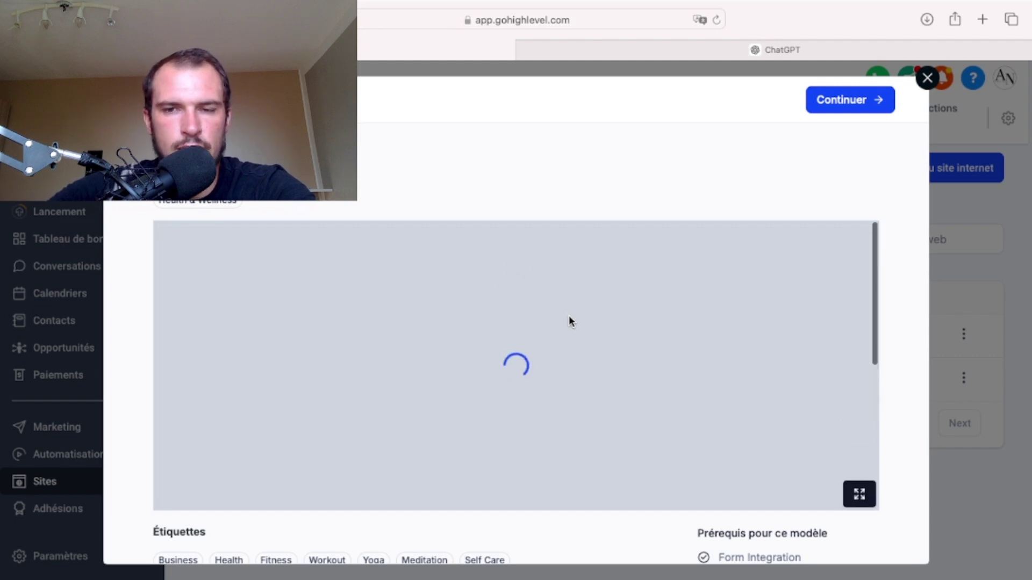
scroll(703, 376, "down", 5)
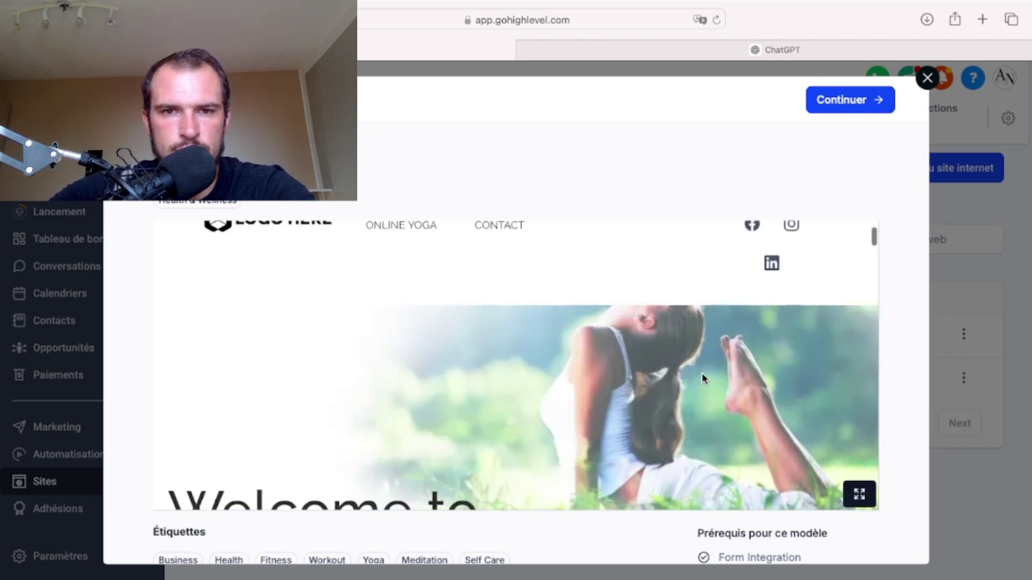
scroll(703, 378, "down", 10)
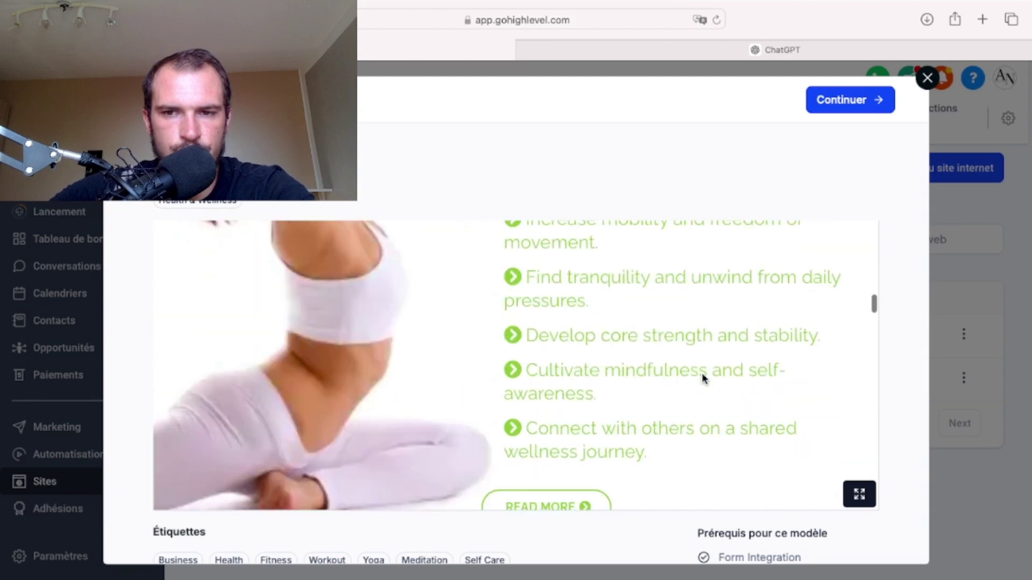
scroll(703, 379, "up", 2)
left_click(851, 107)
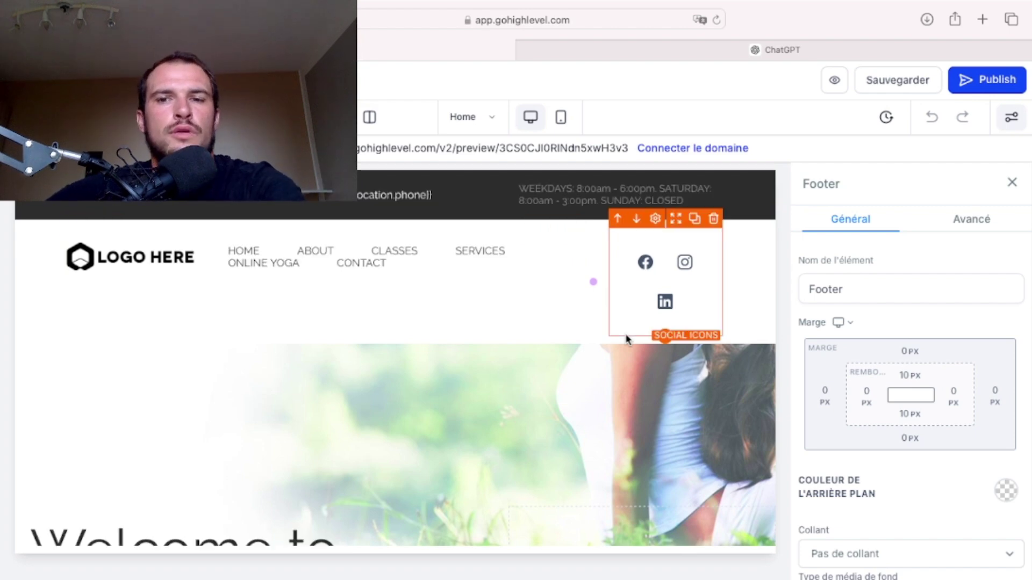
- Replace the welcome headline in the Home page's hero section with "Bienvenue"
scroll(626, 339, "down", 3)
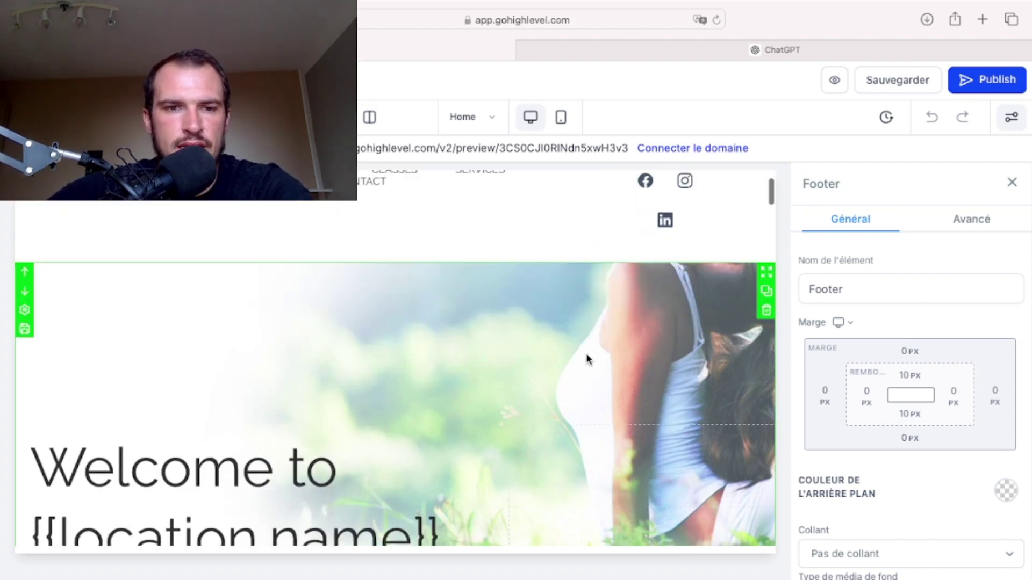
scroll(587, 359, "down", 5)
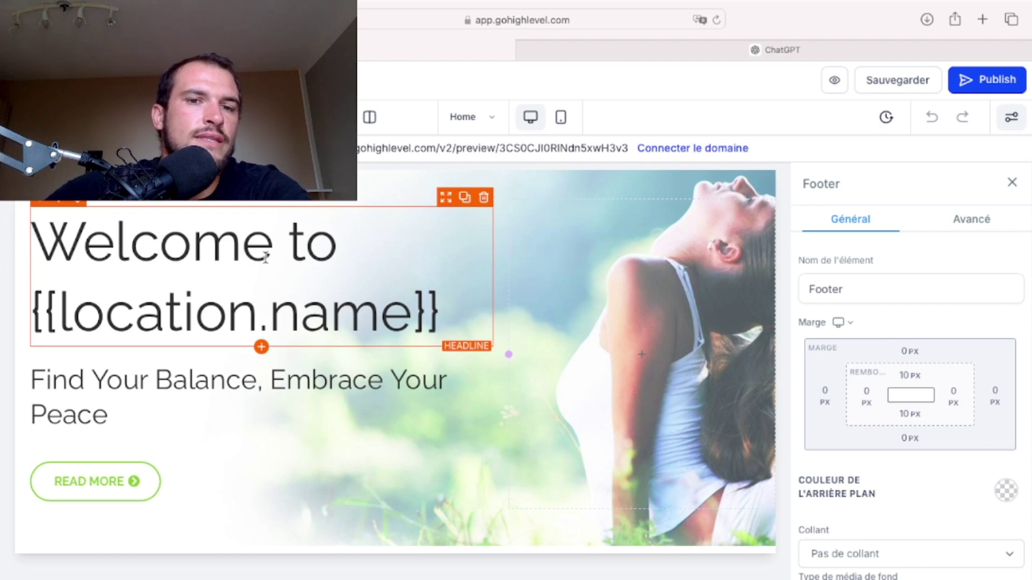
left_click_drag(451, 310, 90, 220)
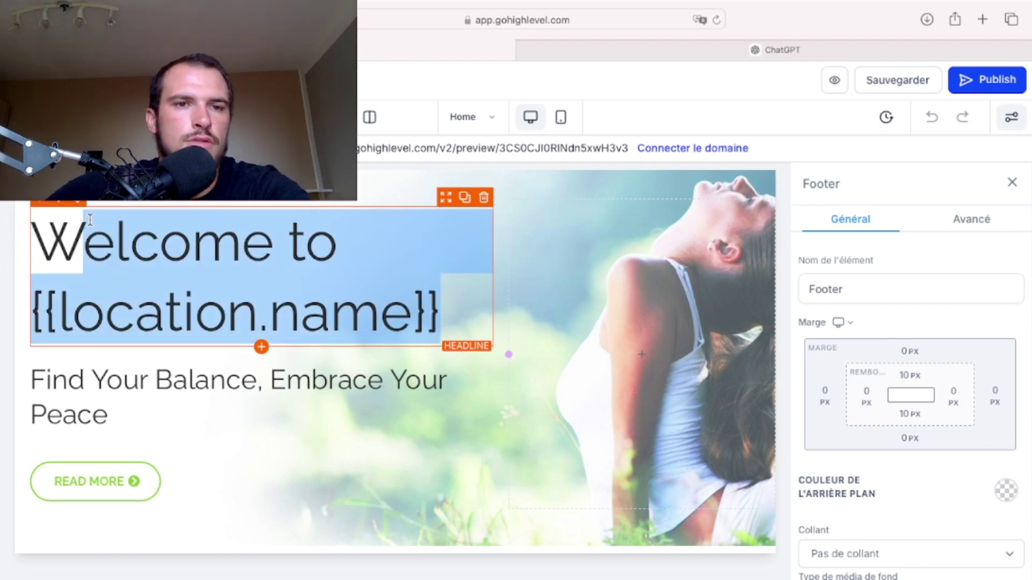
key("BackSpace")
key("BackSpace")
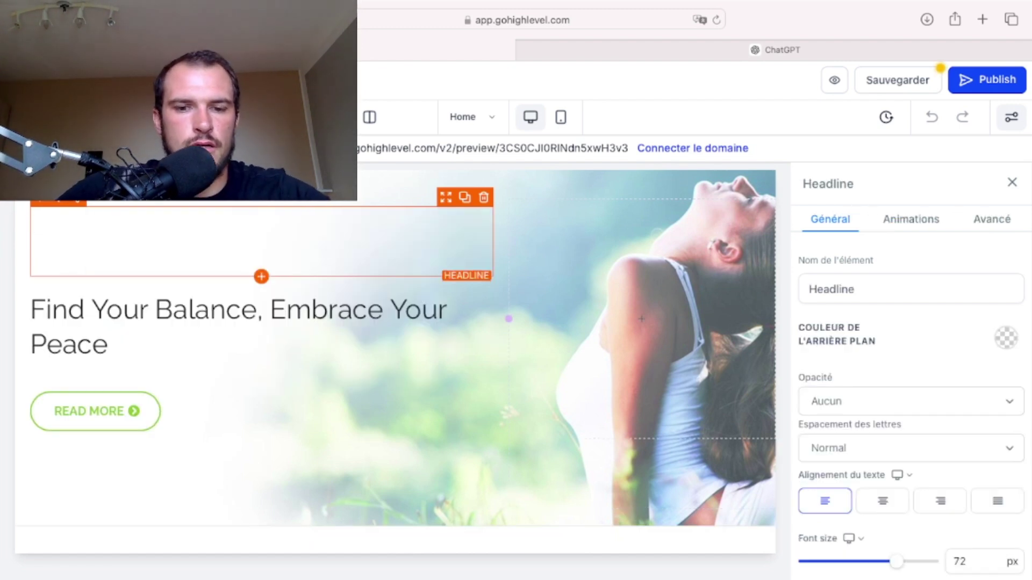
type("Bienvenue")
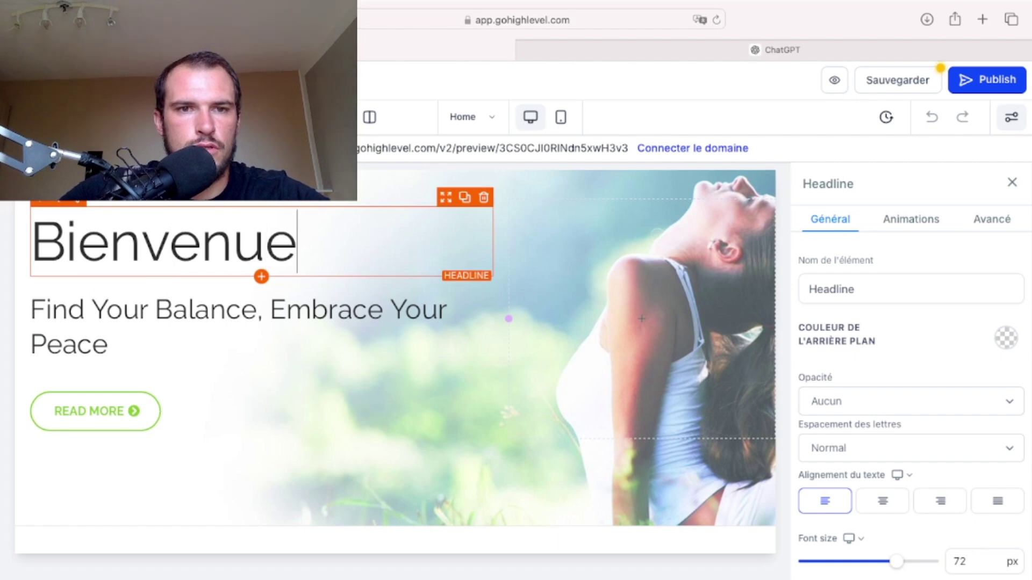
- Complete the hero headline so that it reads "Bienvenue sur yoga.fr"
type(" sur yo")
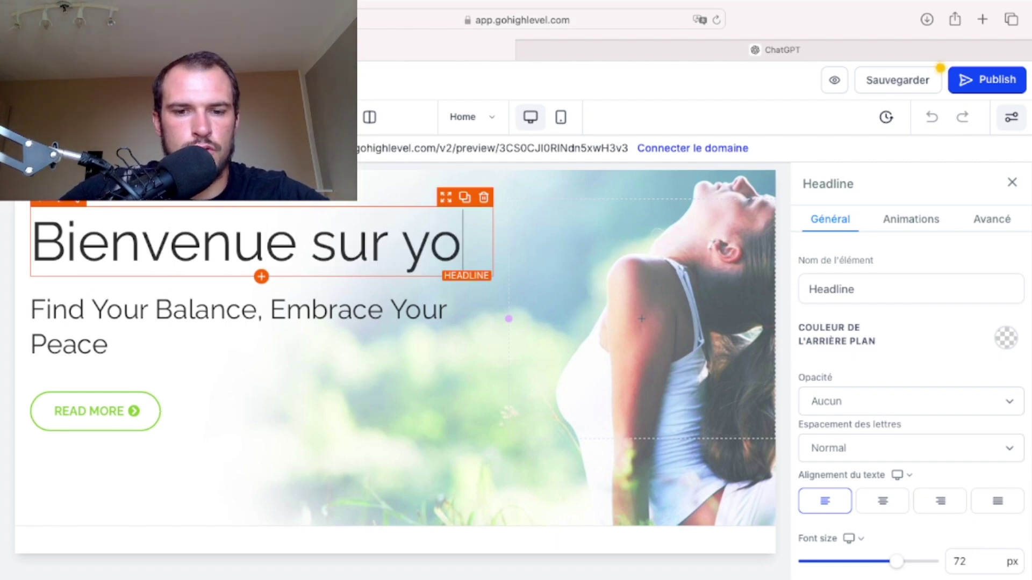
type("ga.fr")
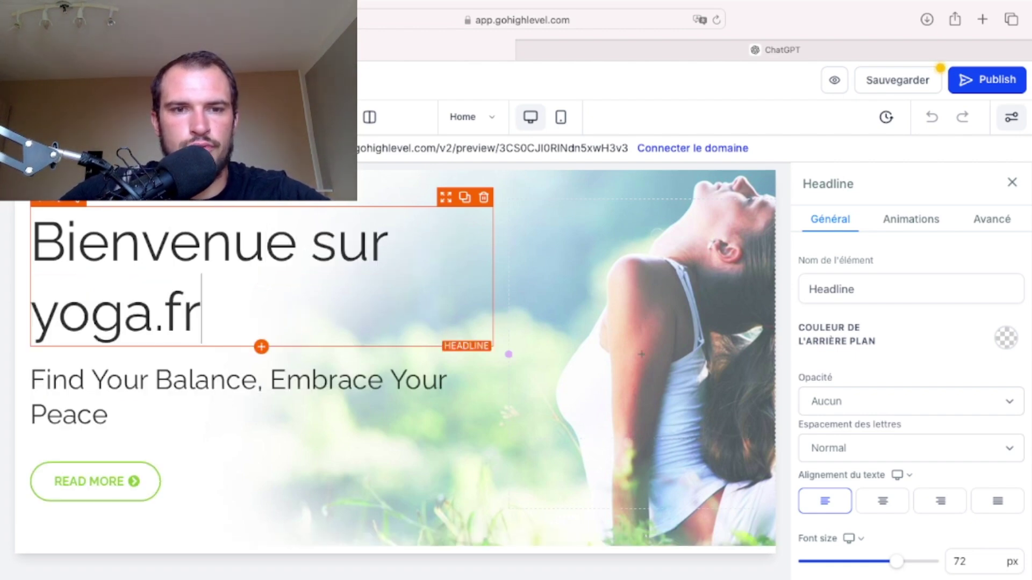
- Replace the paragraph text under the hero headline with "Coach yoga sur Bastia"
left_click(273, 382)
double_click(179, 387)
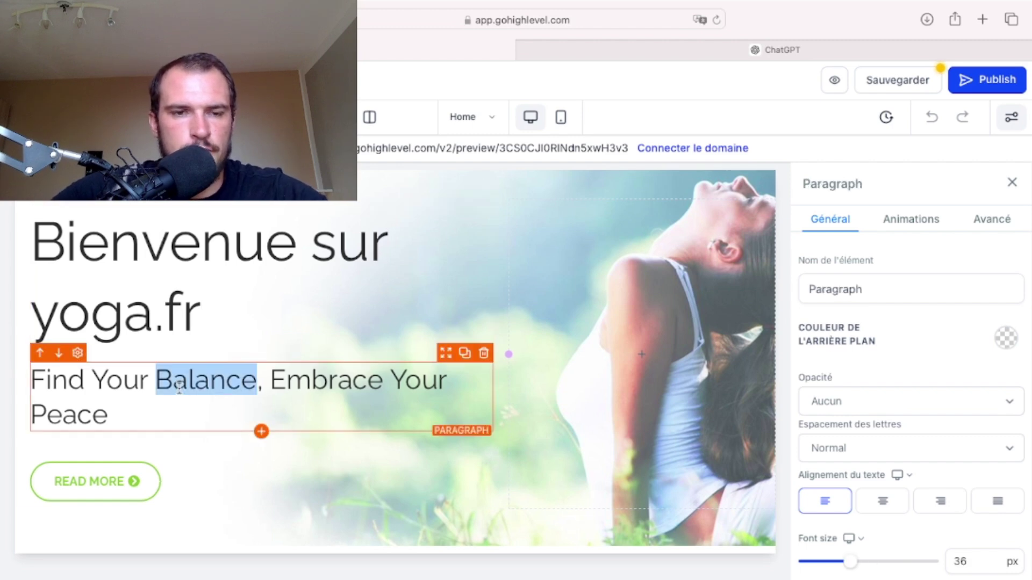
triple_click(179, 387)
type("Coach")
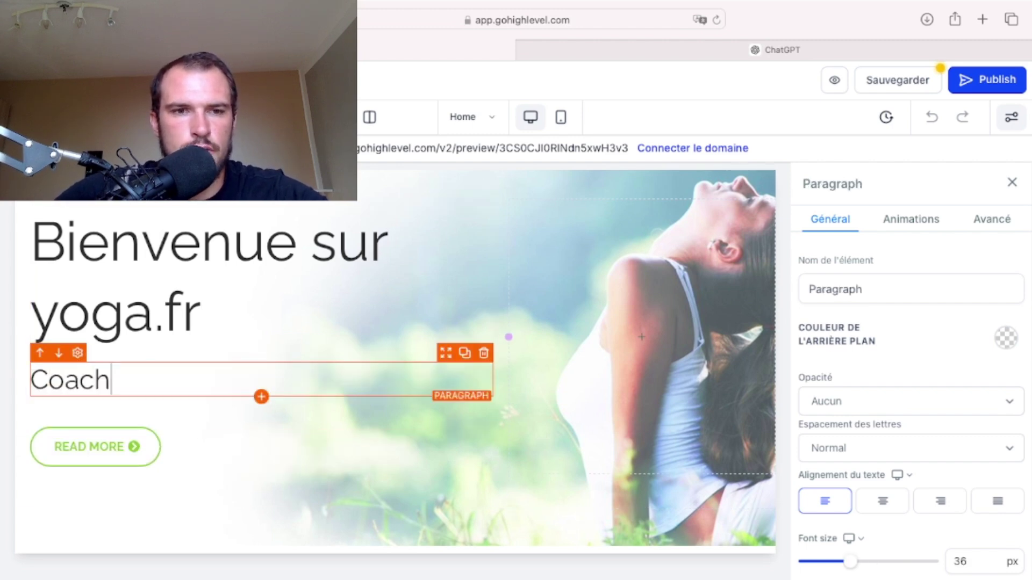
type(" yoga ")
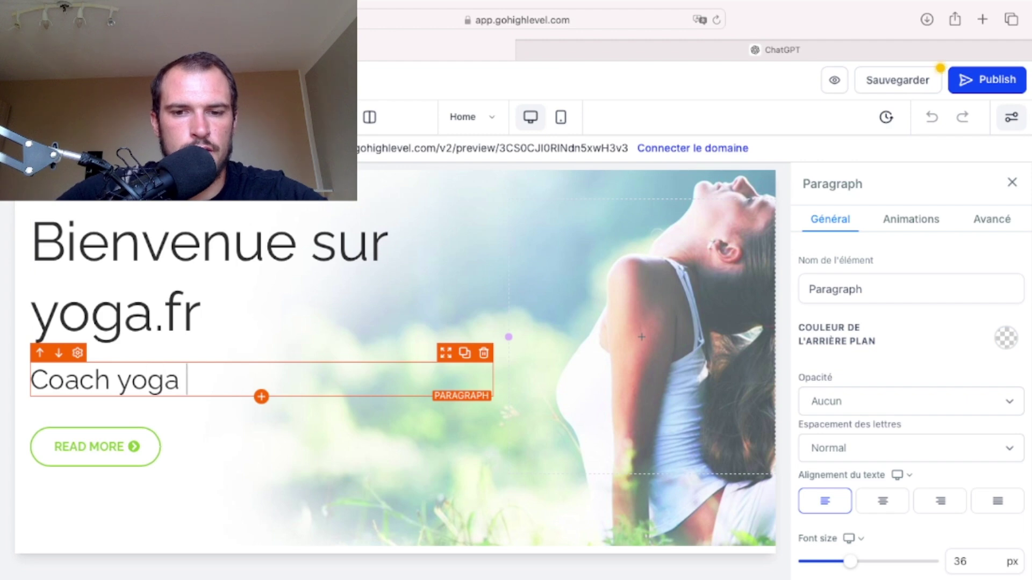
type("sur ")
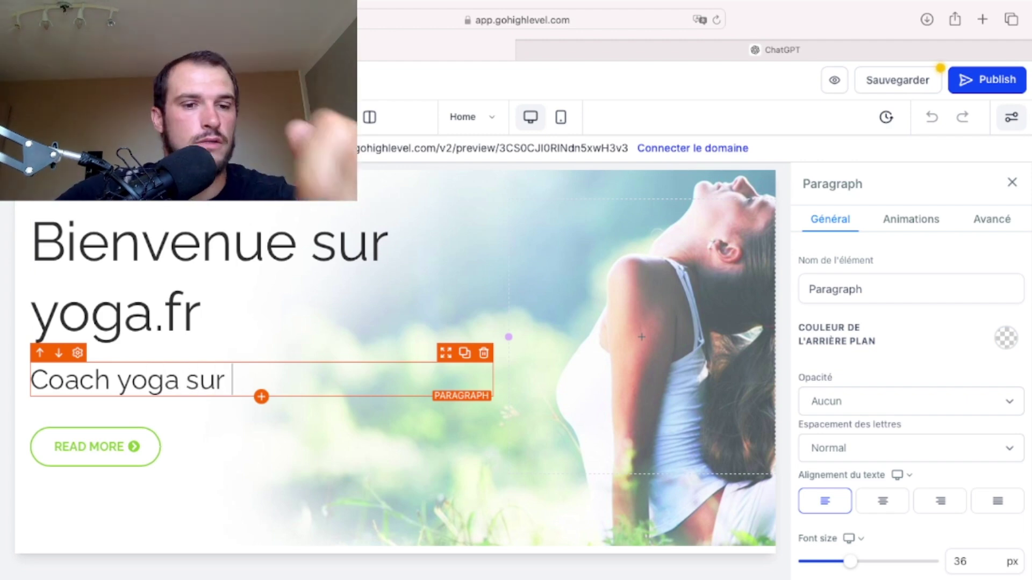
type("Ba")
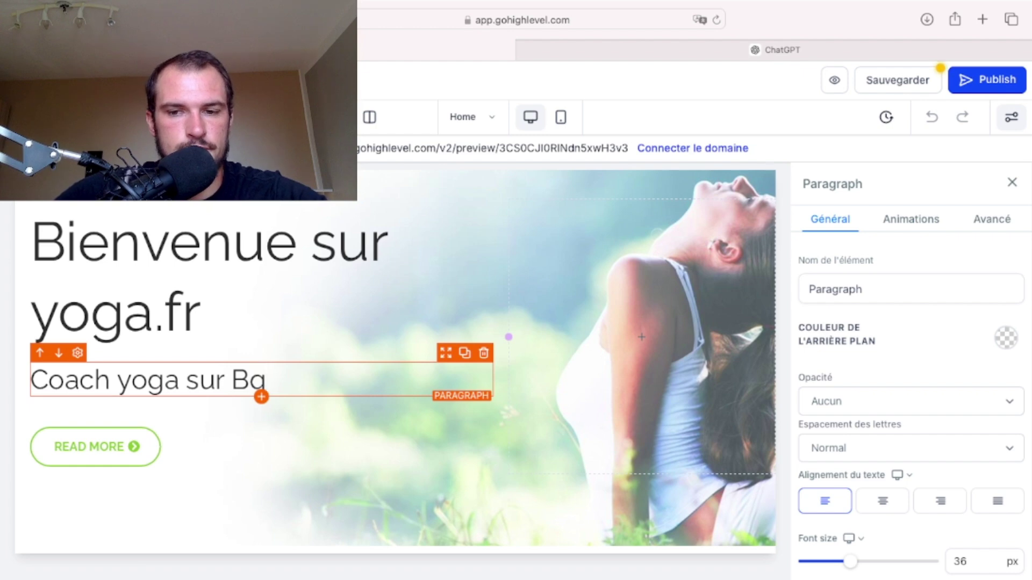
type("tia")
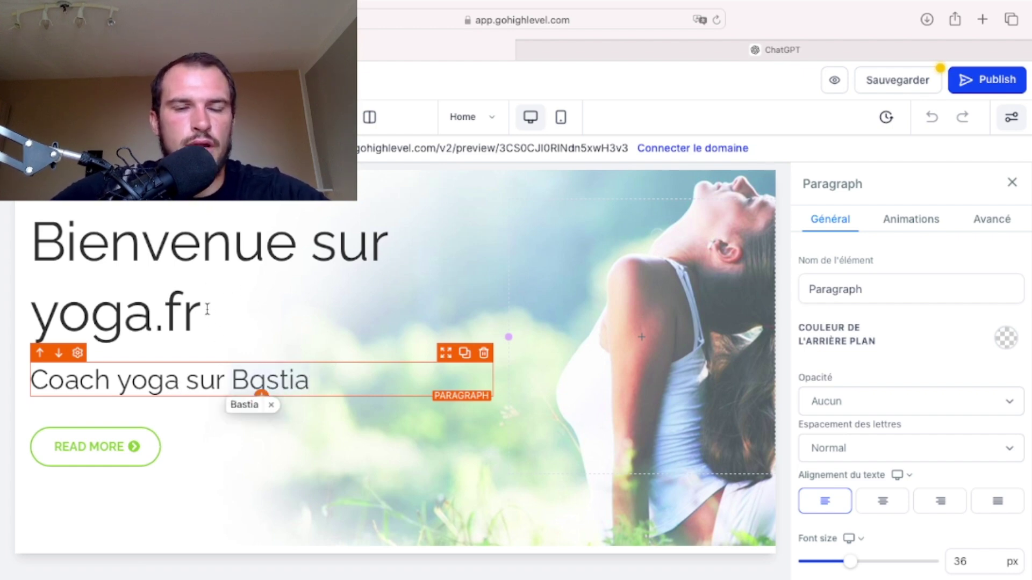
left_click(188, 286)
double_click(189, 286)
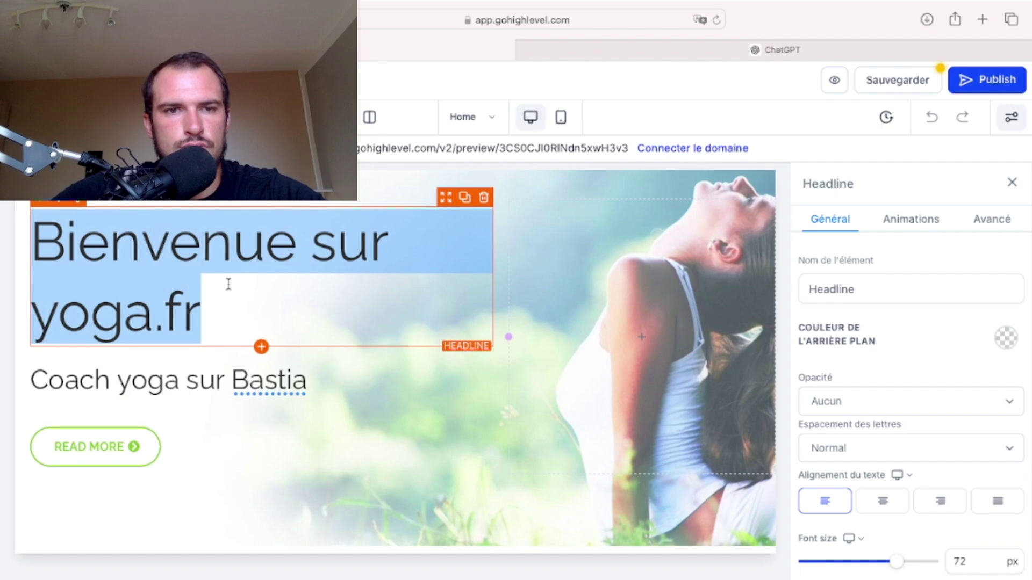
left_click(215, 377)
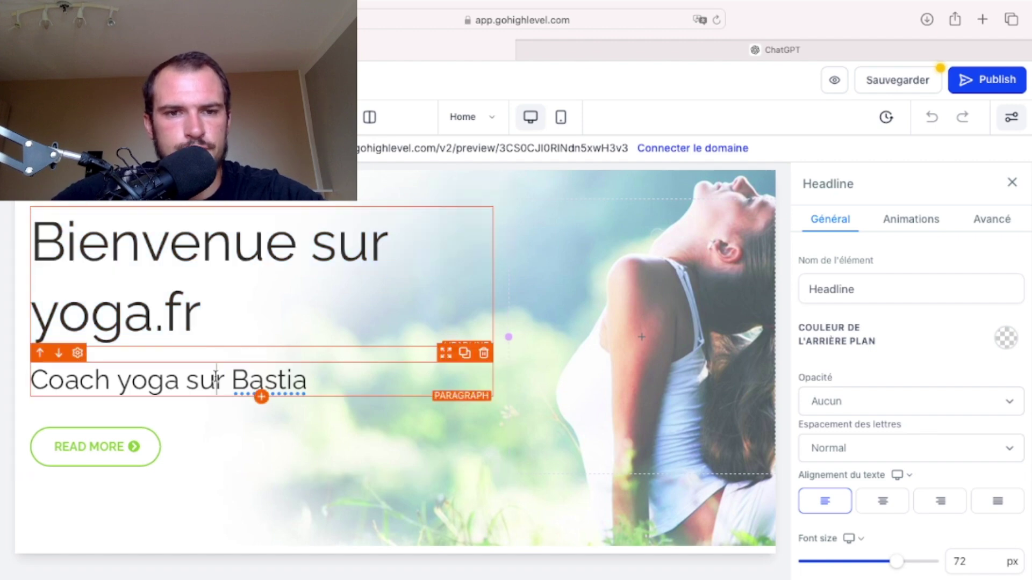
double_click(215, 378)
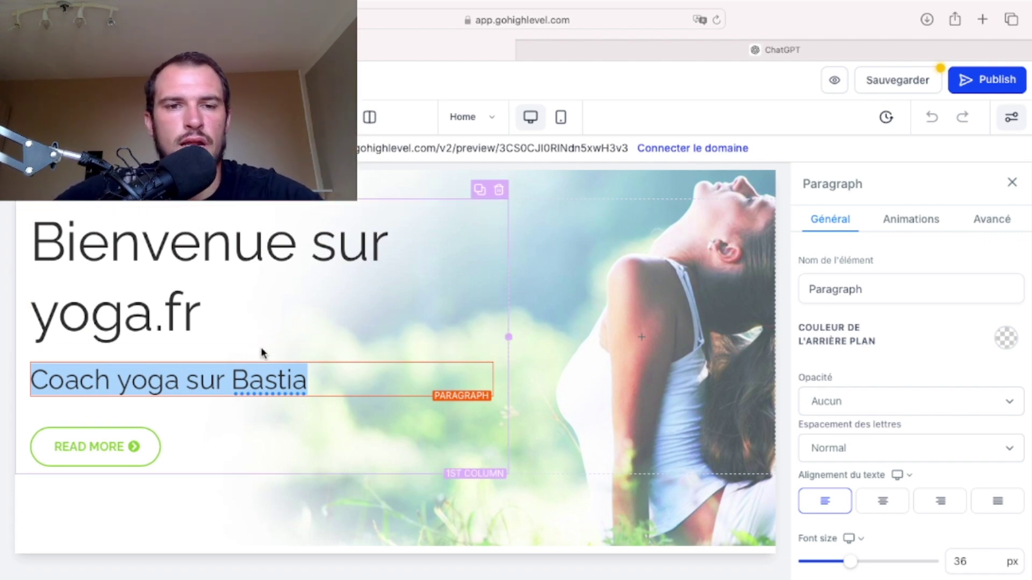
- Add a Titre element directly below the hero headline and set its text to "Coach Yoga à Bastia"
left_click(292, 324)
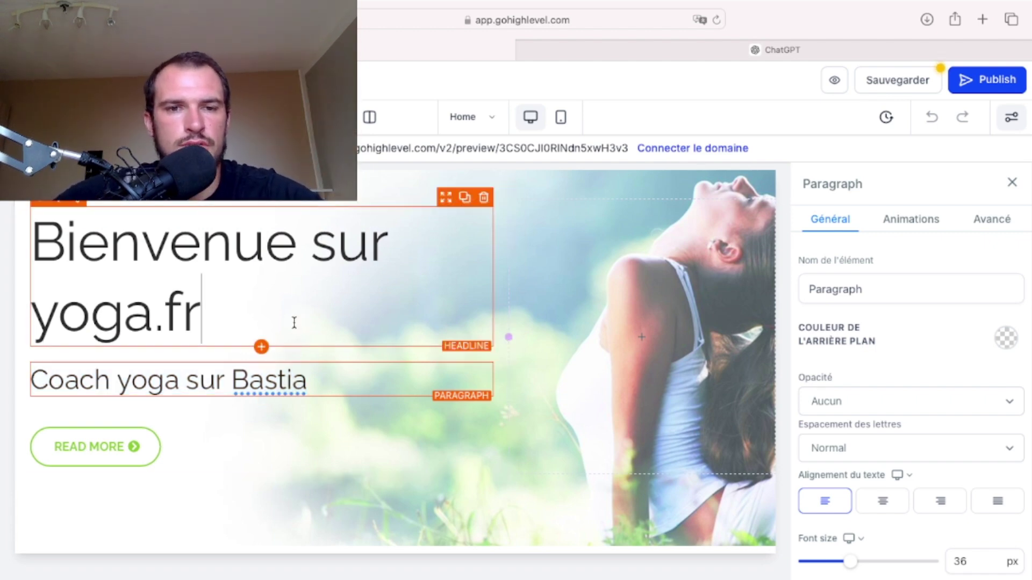
left_click(261, 347)
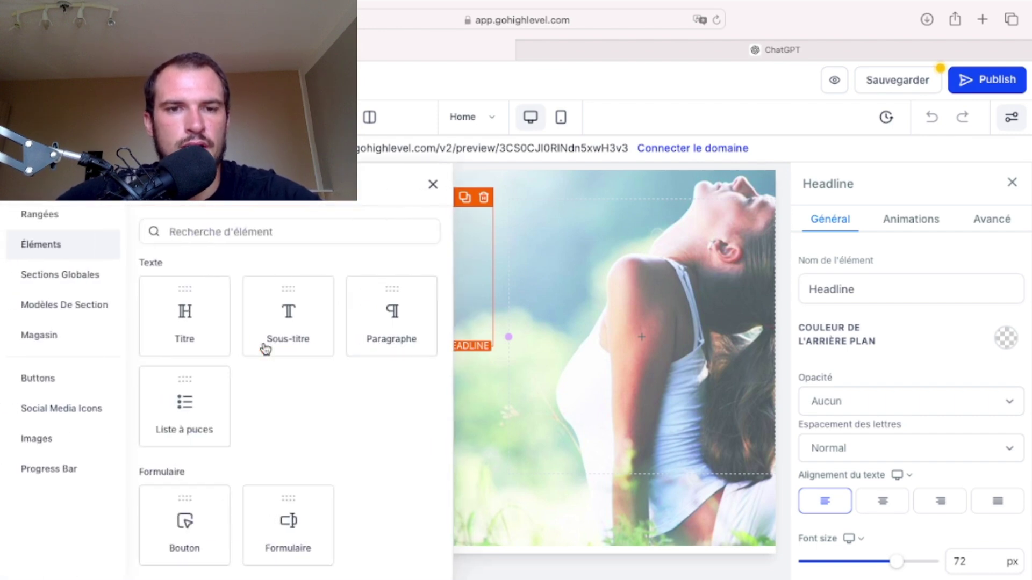
left_click(184, 314)
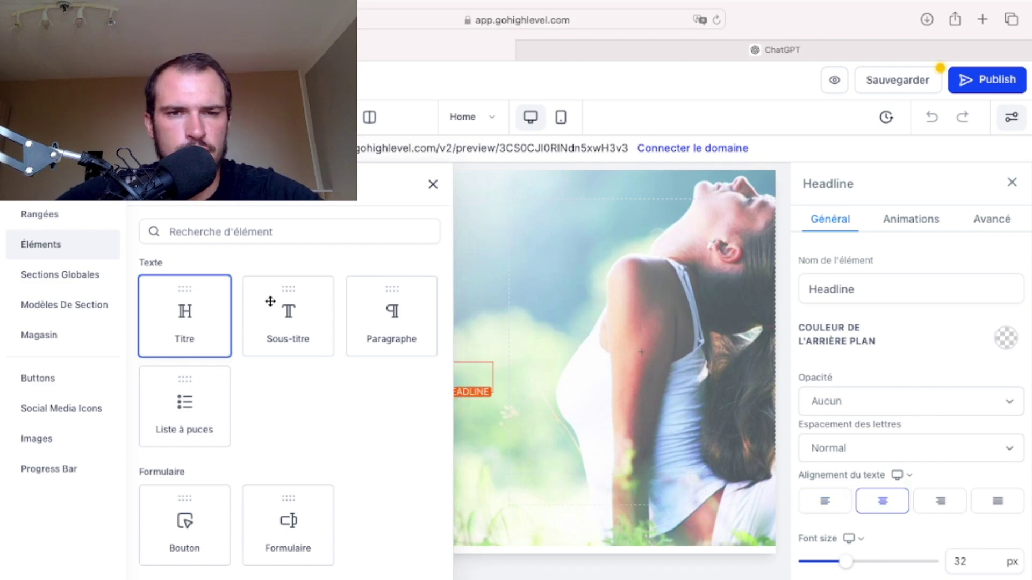
left_click(276, 378)
triple_click(276, 380)
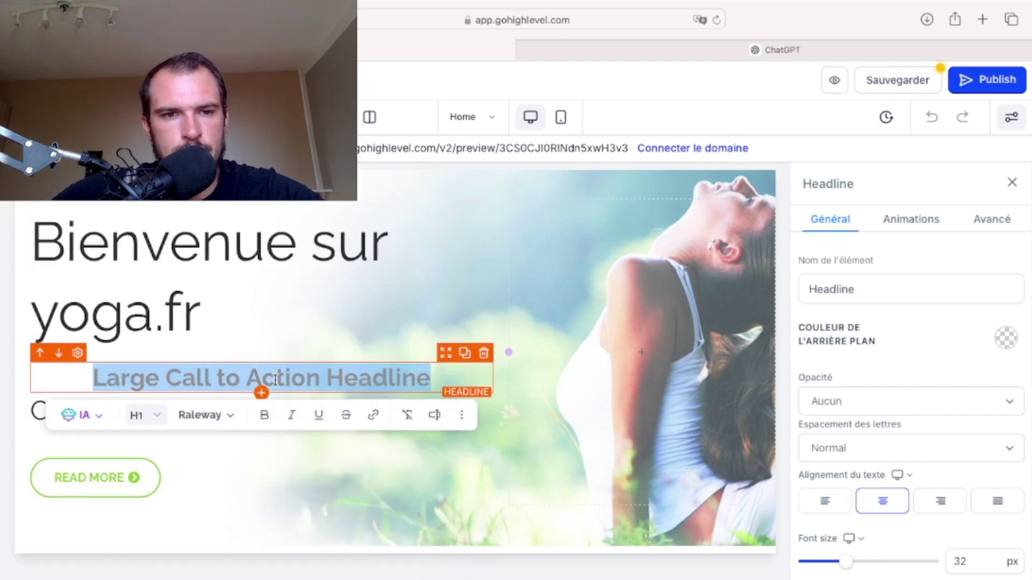
type("C")
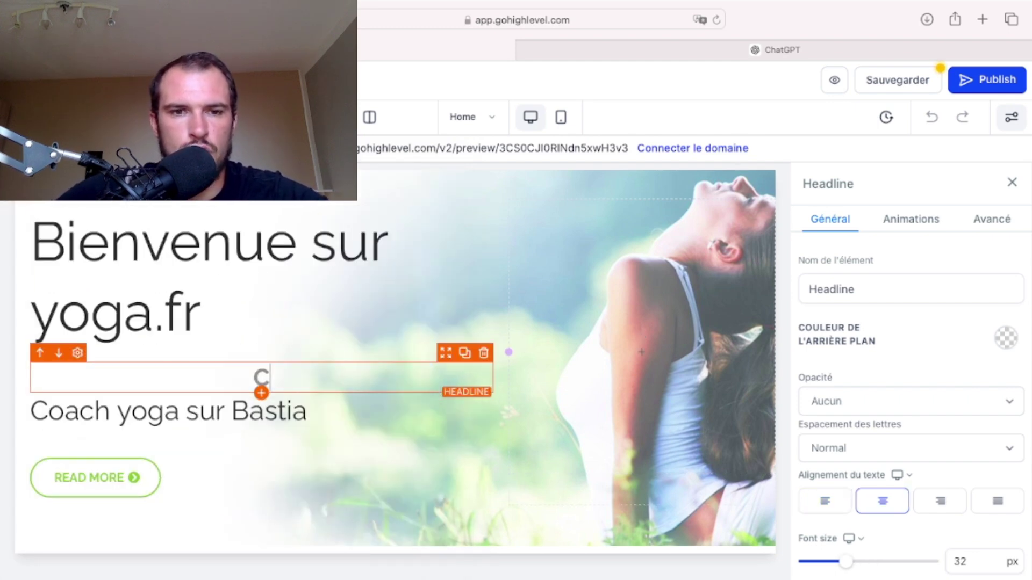
type("oach")
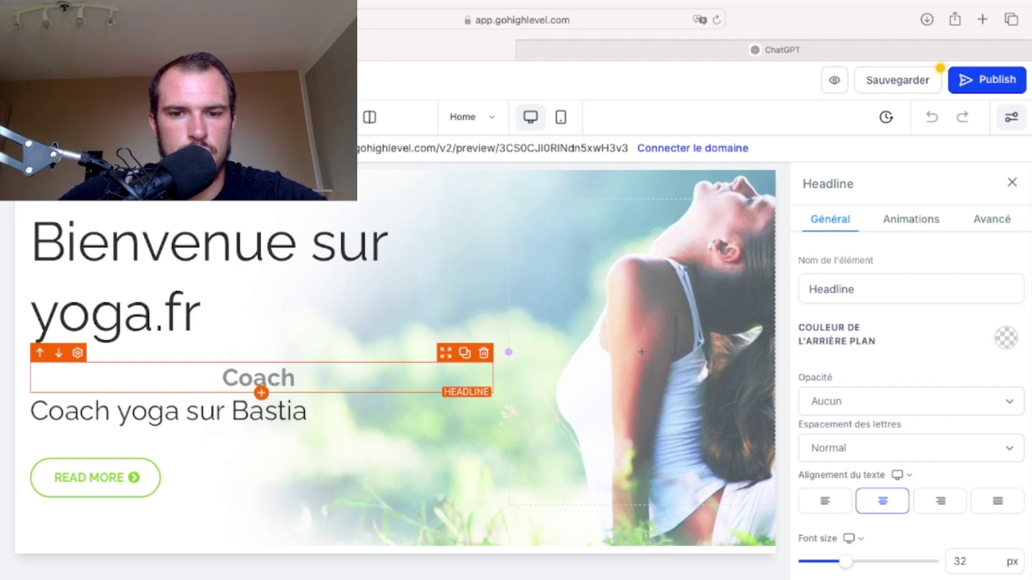
type(" Yoga à Bastia")
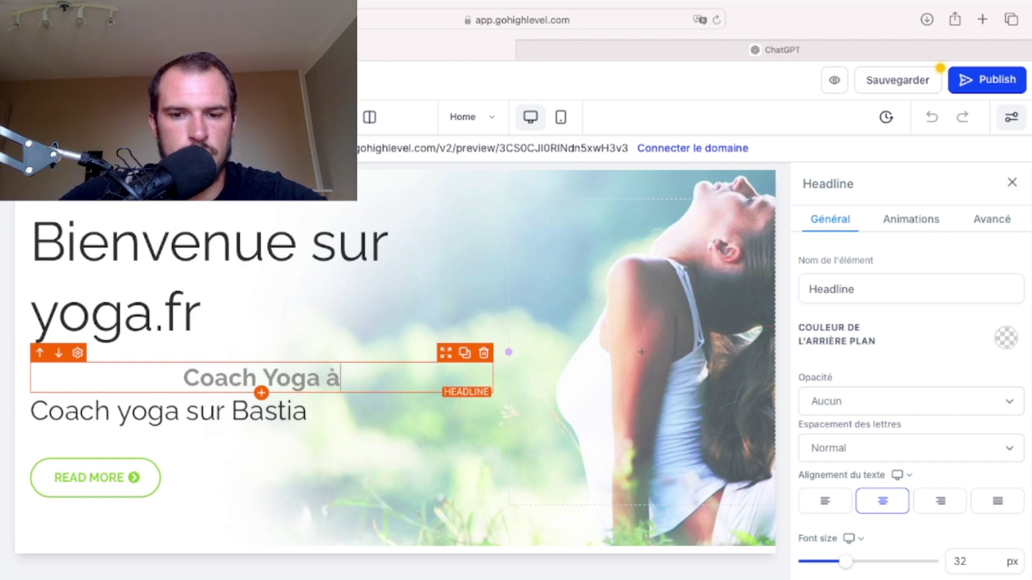
- Delete the "Coach yoga sur Bastia" paragraph from the hero section
left_click(312, 409)
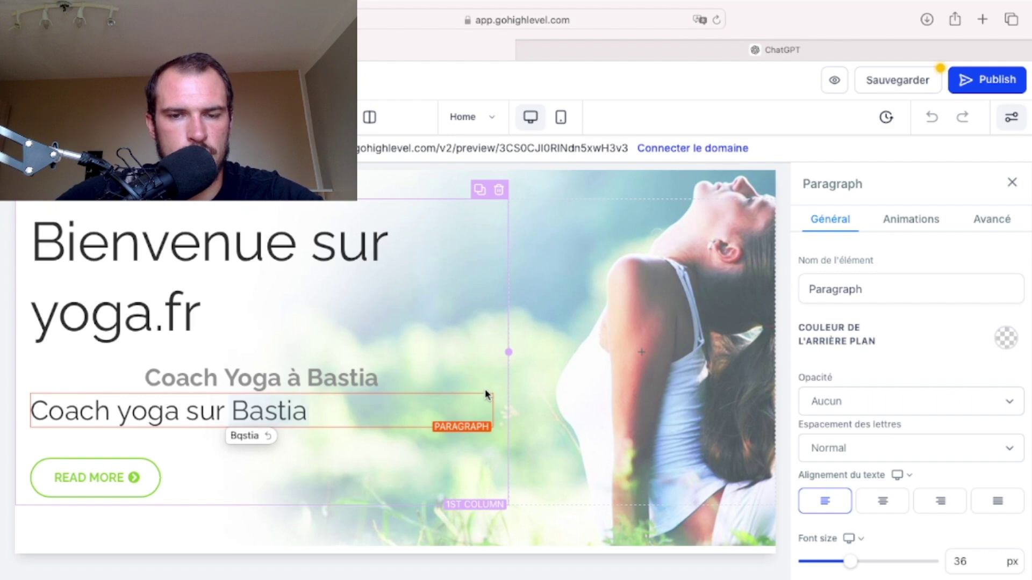
left_click(438, 389)
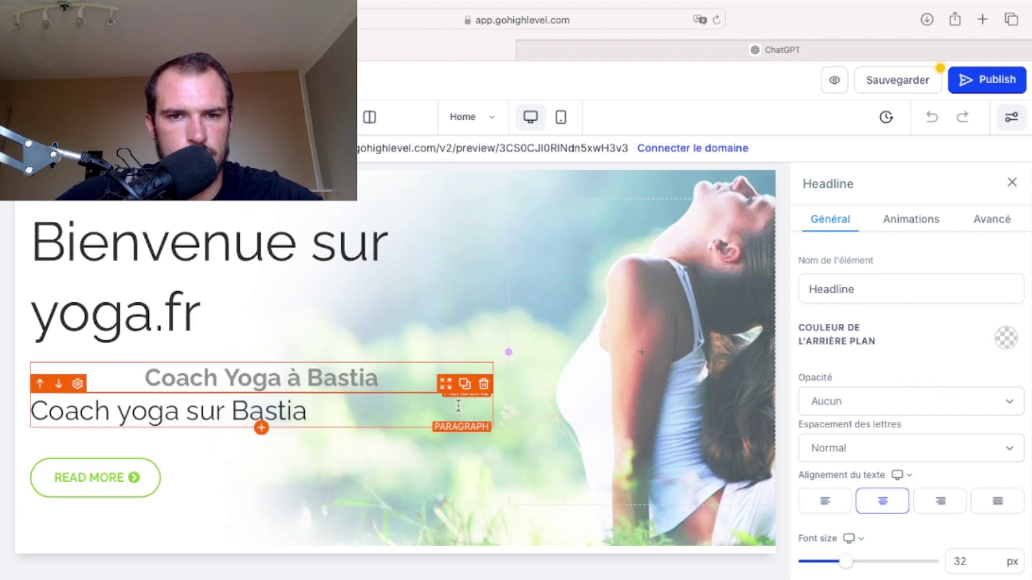
left_click(483, 397)
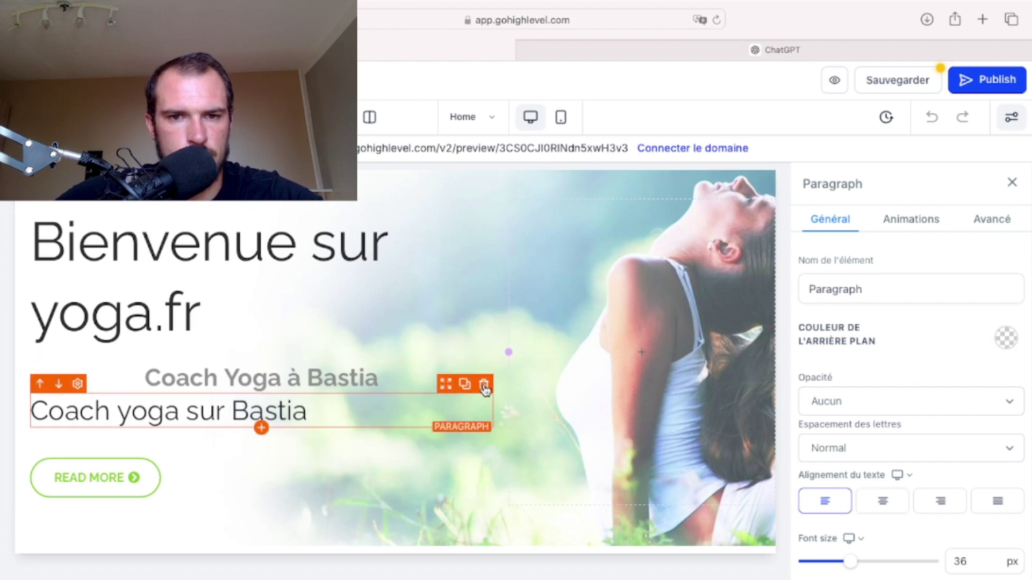
key("Delete")
- Examine the heading levels of the "Coach Yoga à Bastia" headline and the main hero headline
triple_click(309, 374)
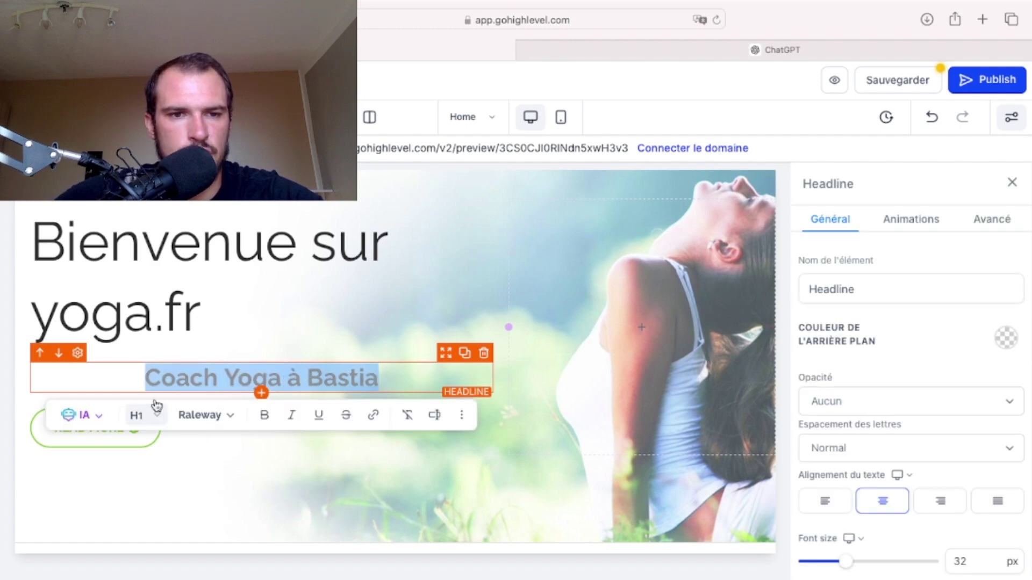
left_click(197, 291)
triple_click(197, 290)
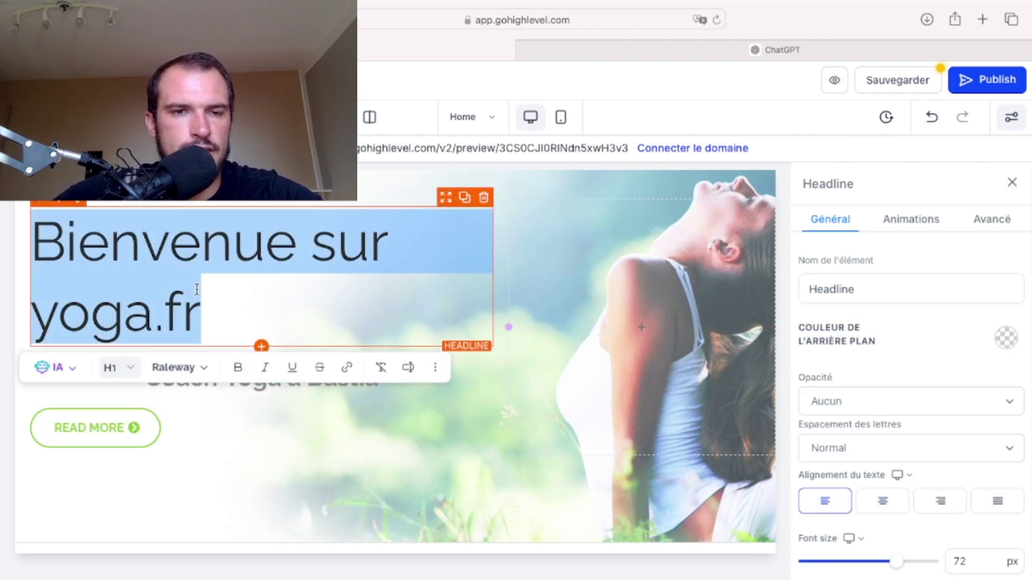
left_click(329, 373)
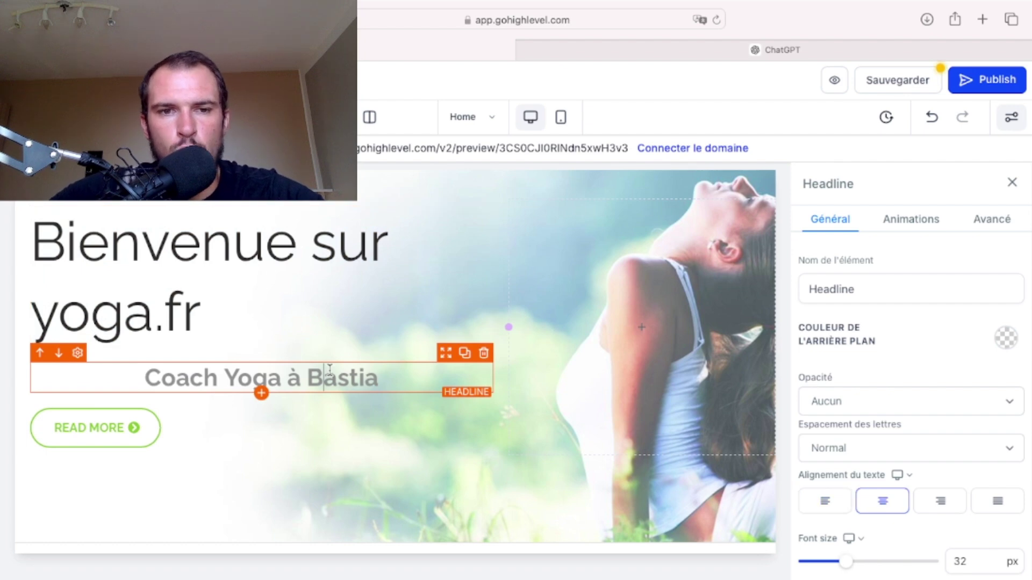
double_click(330, 371)
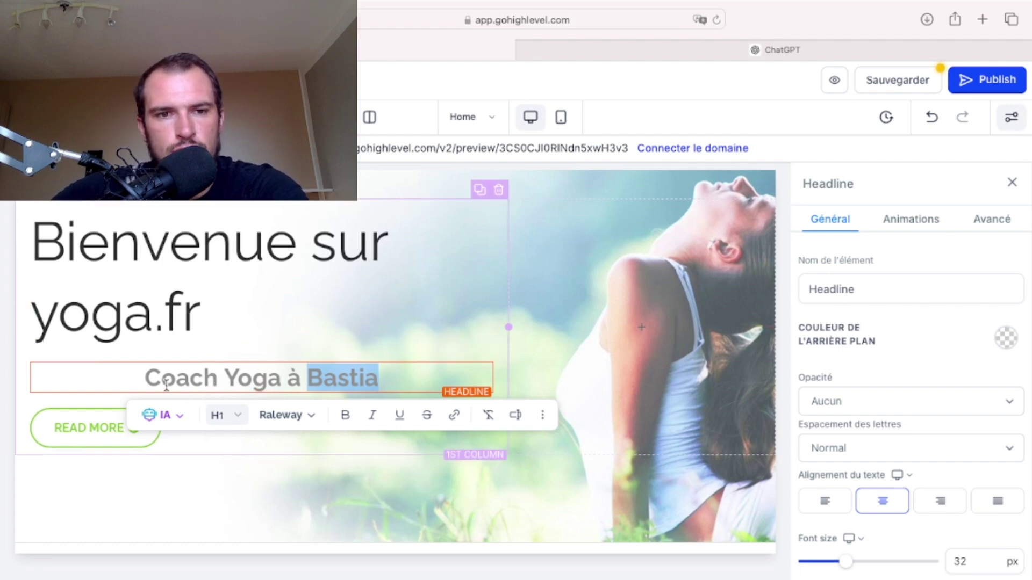
left_click(410, 321)
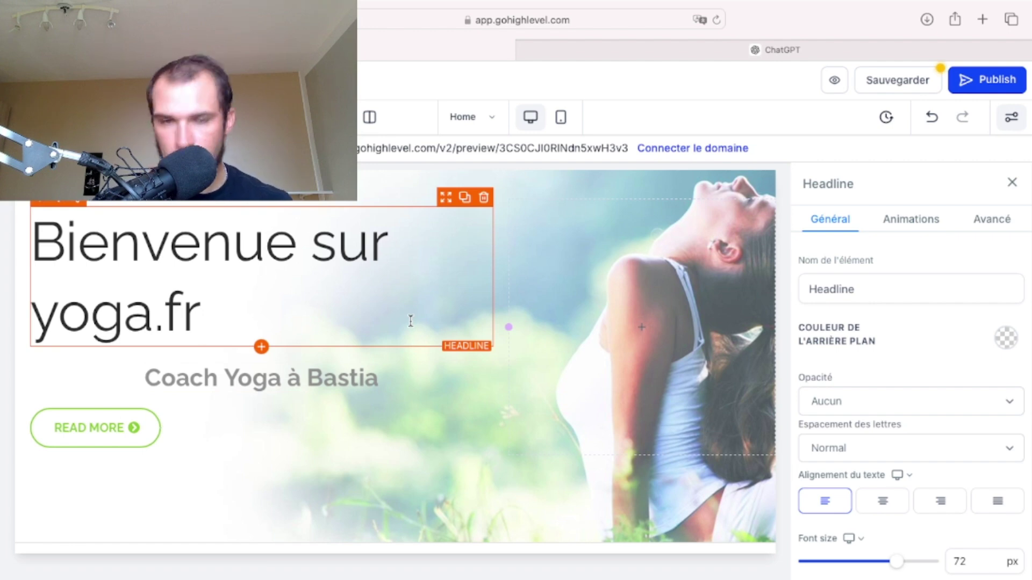
left_click(411, 321)
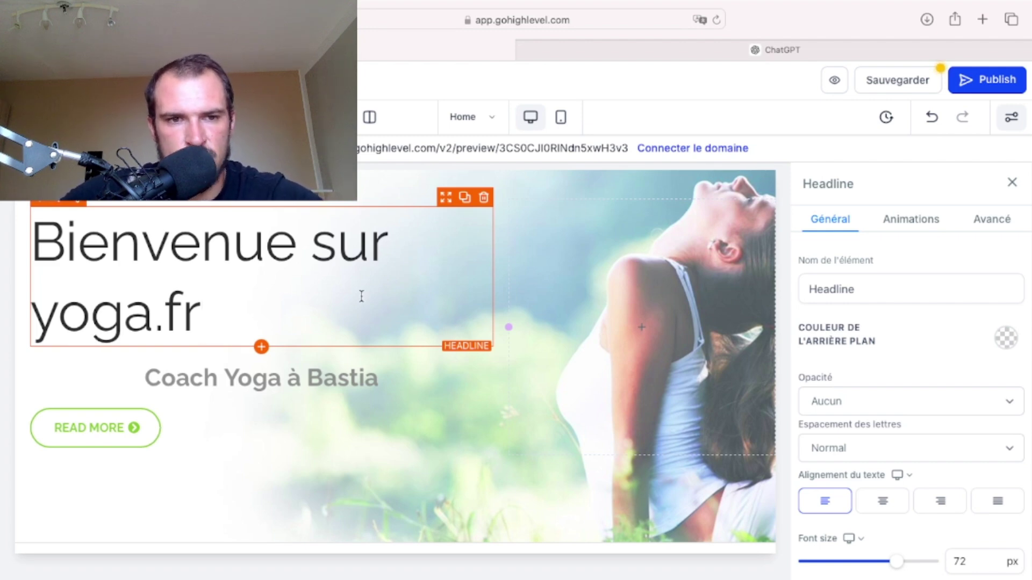
- Replace the "Why You Should Yoga" sub-headline with "Faire du yoga sur Bastia"
scroll(354, 408, "down", 2)
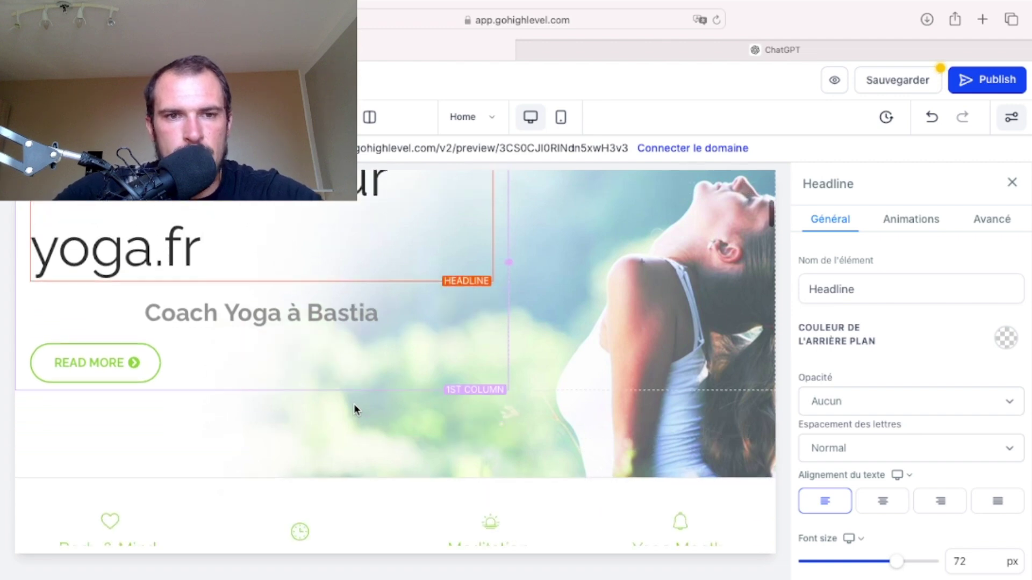
left_click(207, 313)
scroll(361, 317, "down", 3)
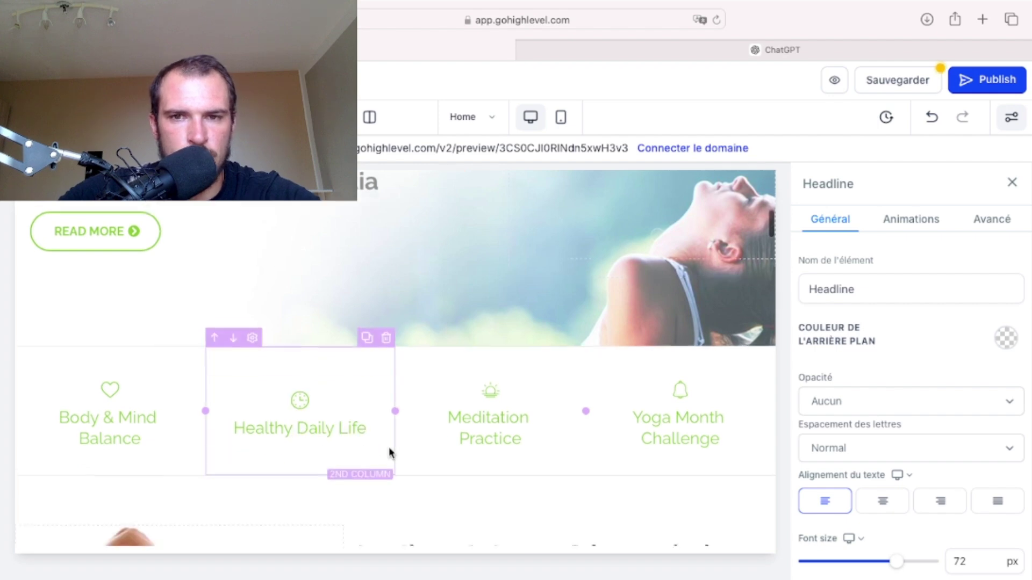
scroll(392, 454, "down", 5)
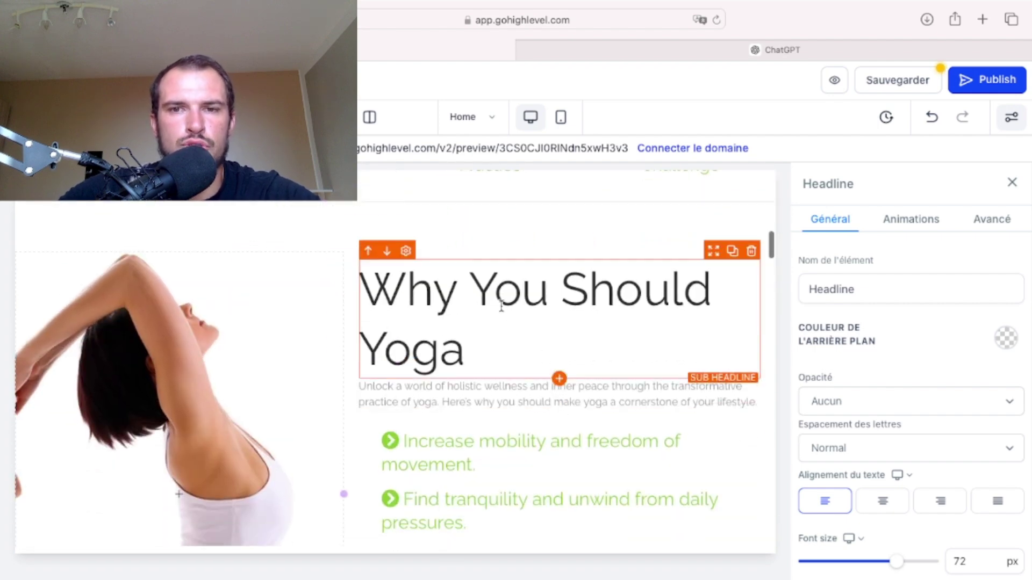
triple_click(466, 297)
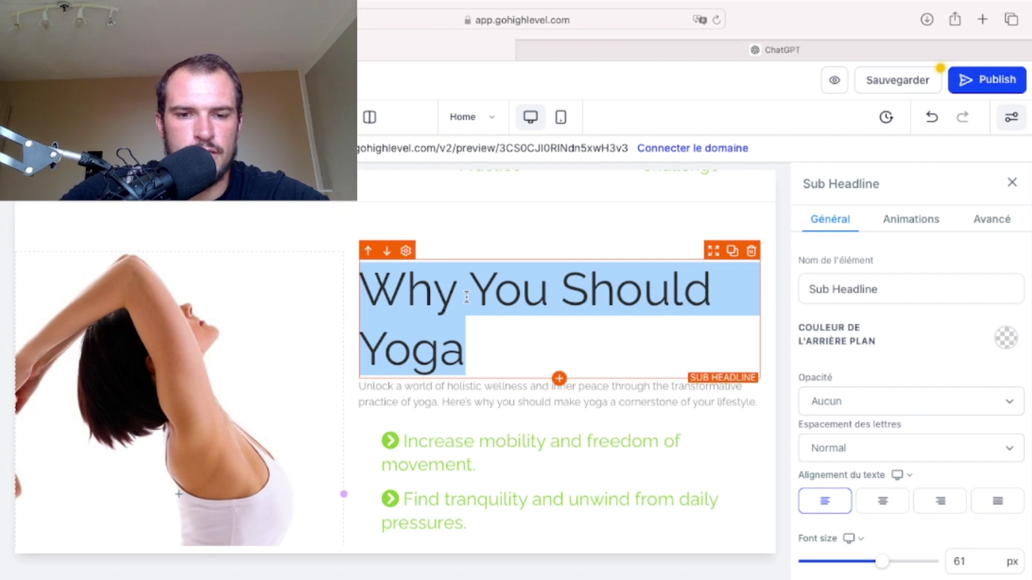
type("Fa")
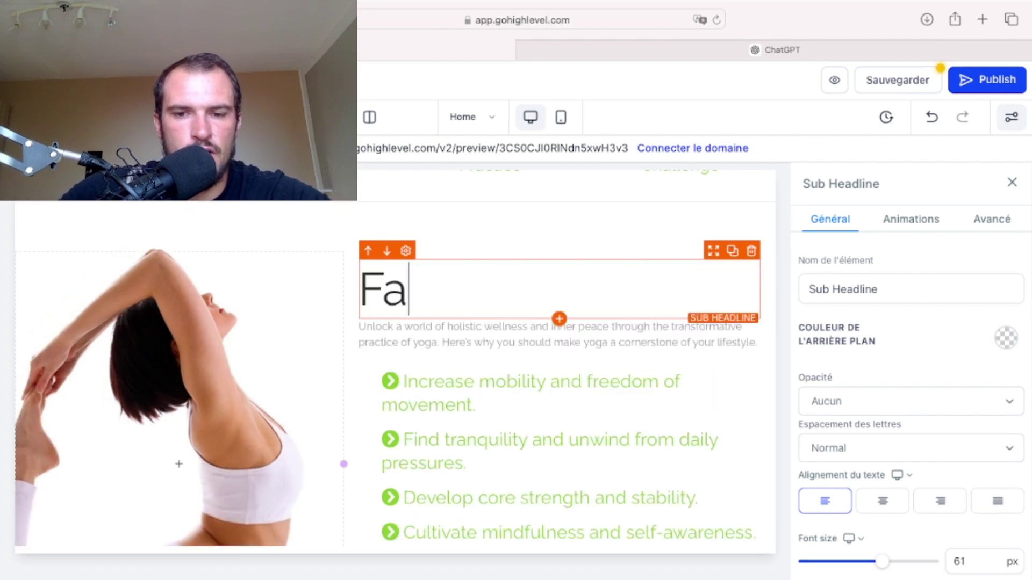
type("ire du yoga")
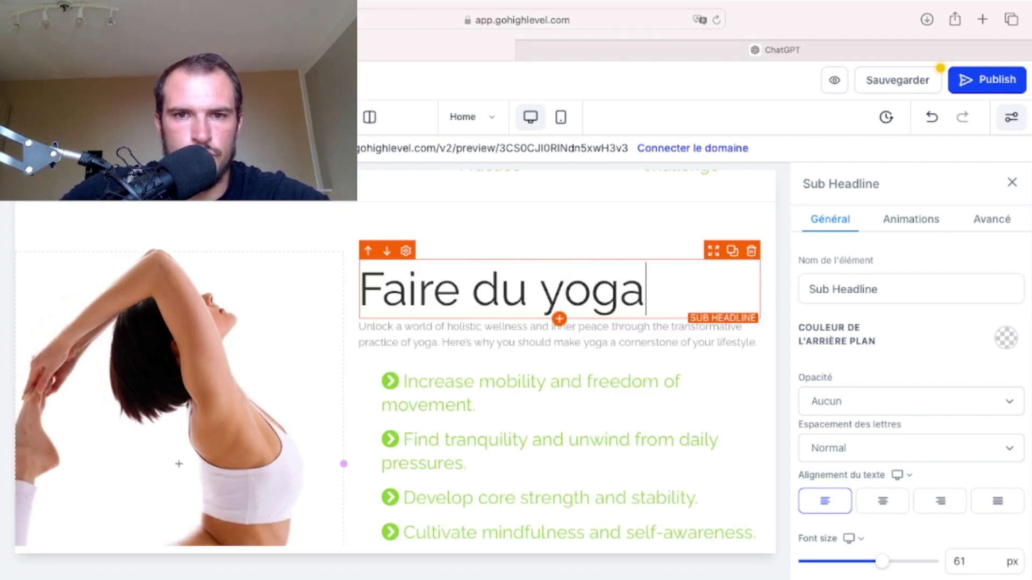
type(" sur bastia")
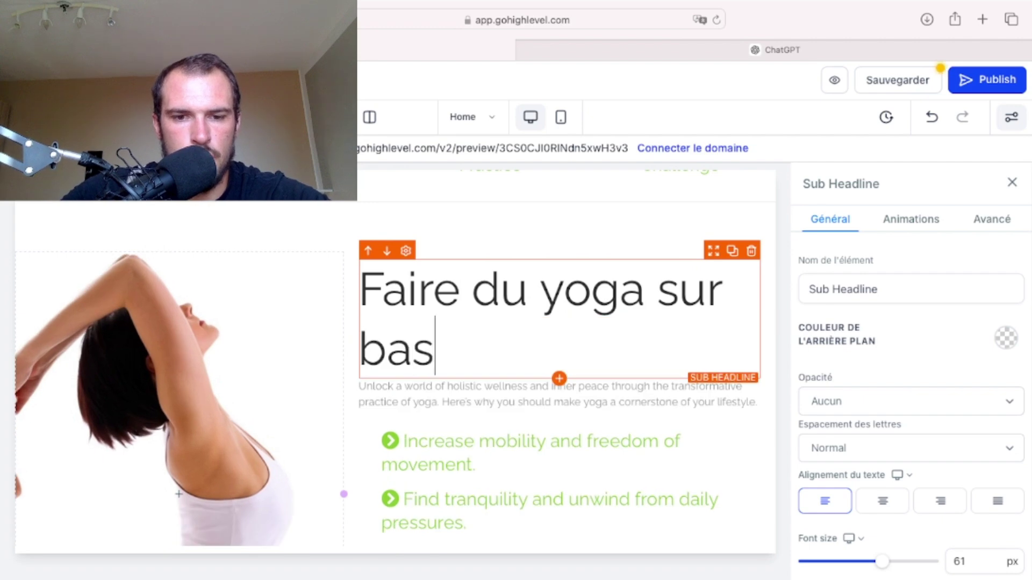
left_click(389, 351)
left_click(445, 398)
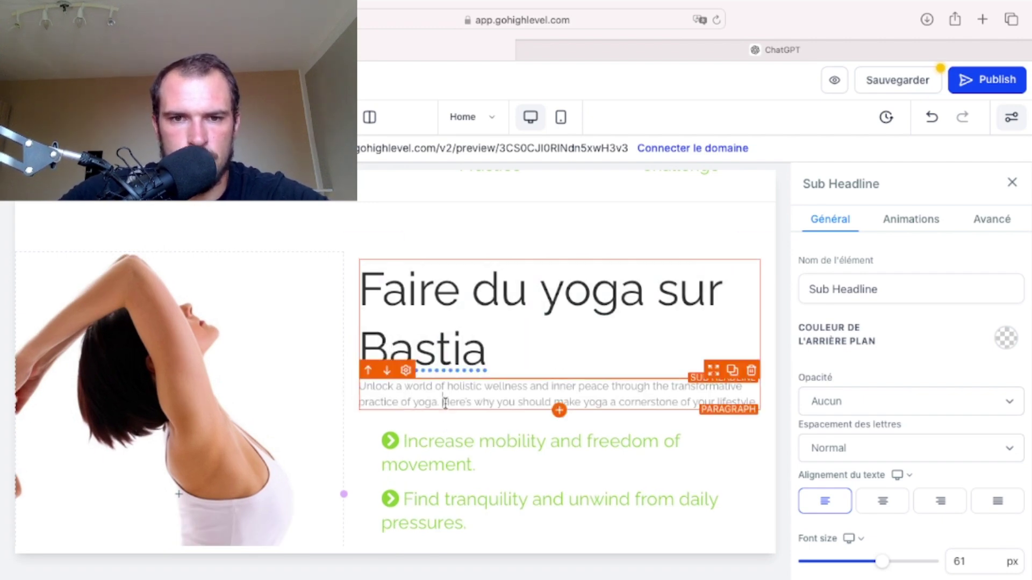
- Replace the paragraph under the "Faire du yoga sur Bastia" sub-headline with "Pourquoi faire du yoga sur Bastia en Corse"
triple_click(445, 403)
type("Pourq")
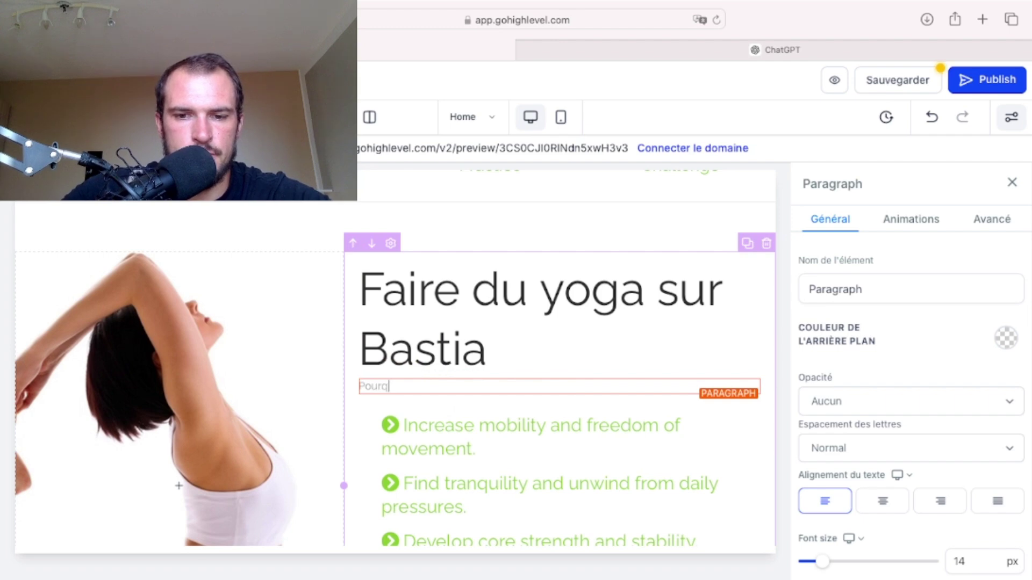
type("uoi faire du yoga")
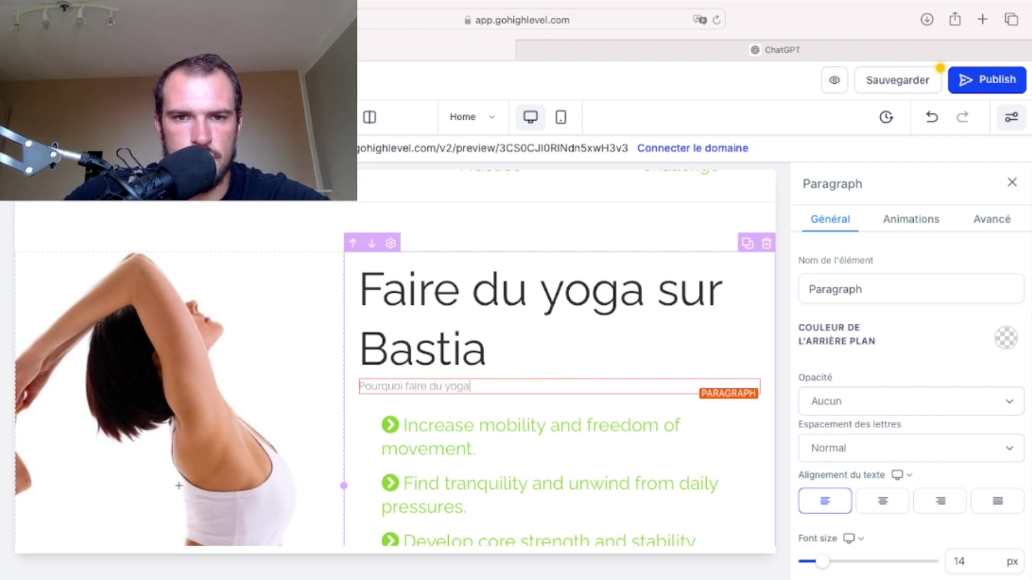
type(" sur Bas")
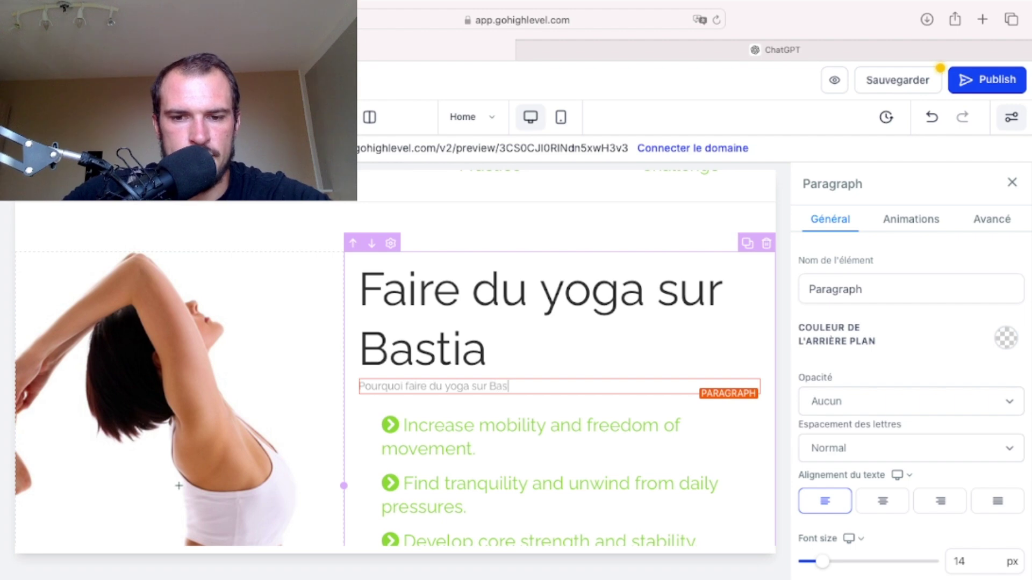
type("tia en Cors")
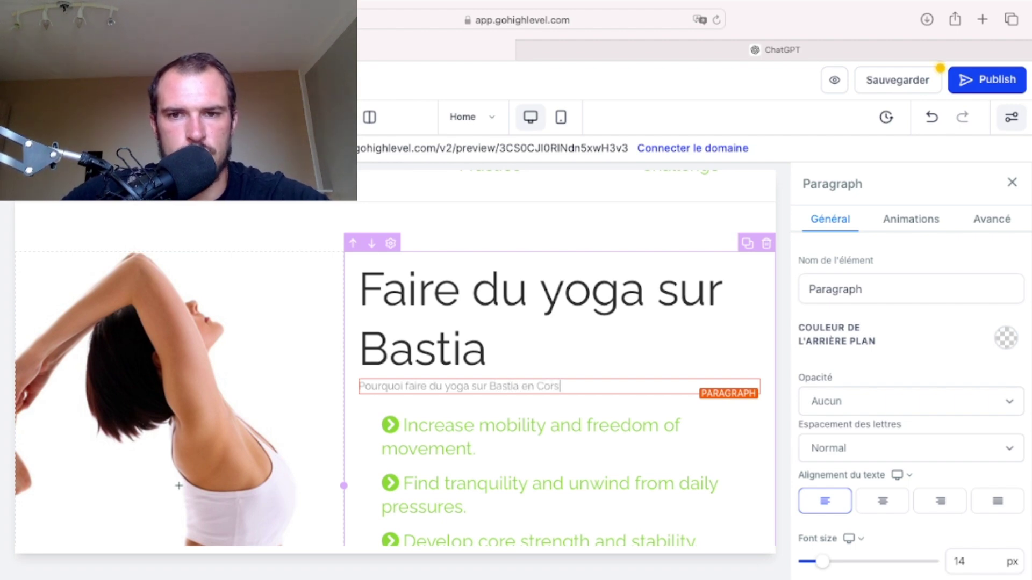
type("e")
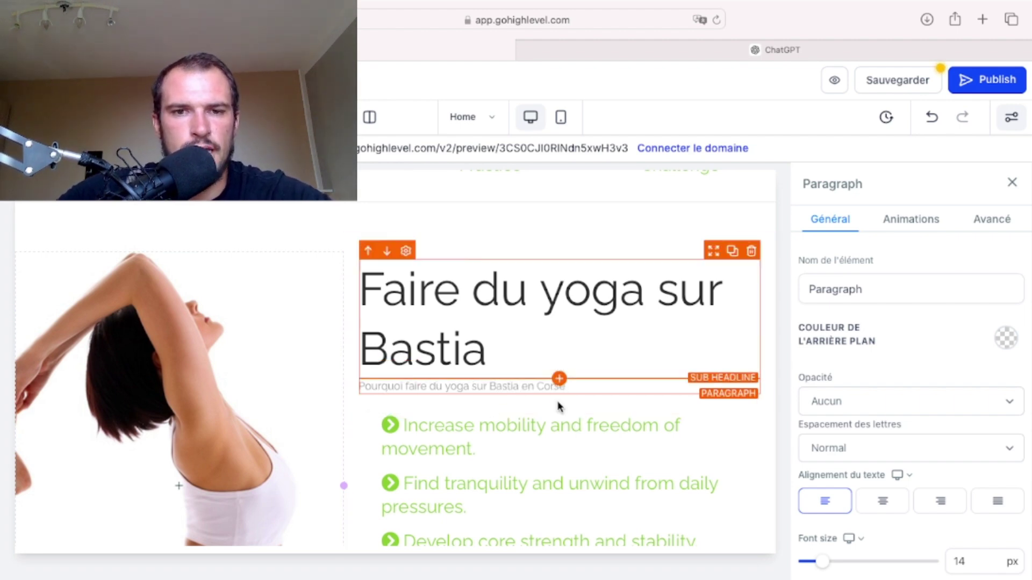
- Look over the rest of the Home page, from the benefits list through the classes, membership cards, team and photo gallery to the map
scroll(528, 439, "down", 1)
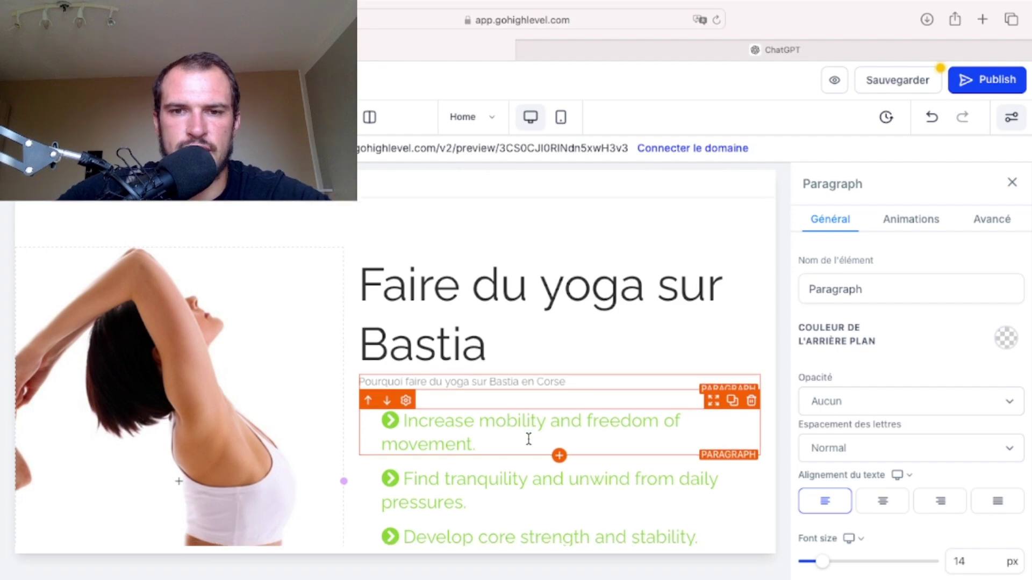
scroll(528, 439, "down", 3)
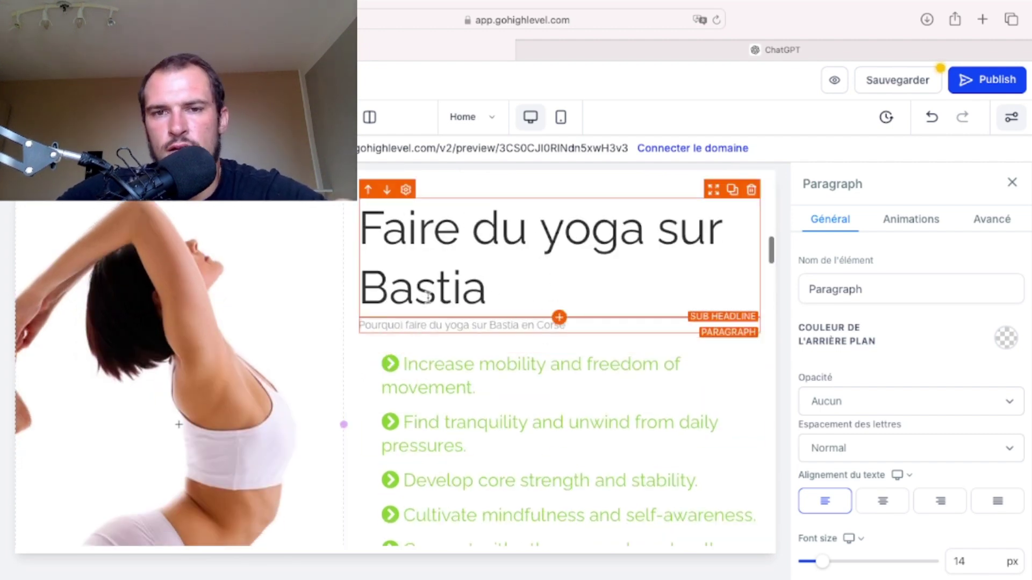
scroll(507, 411, "down", 10)
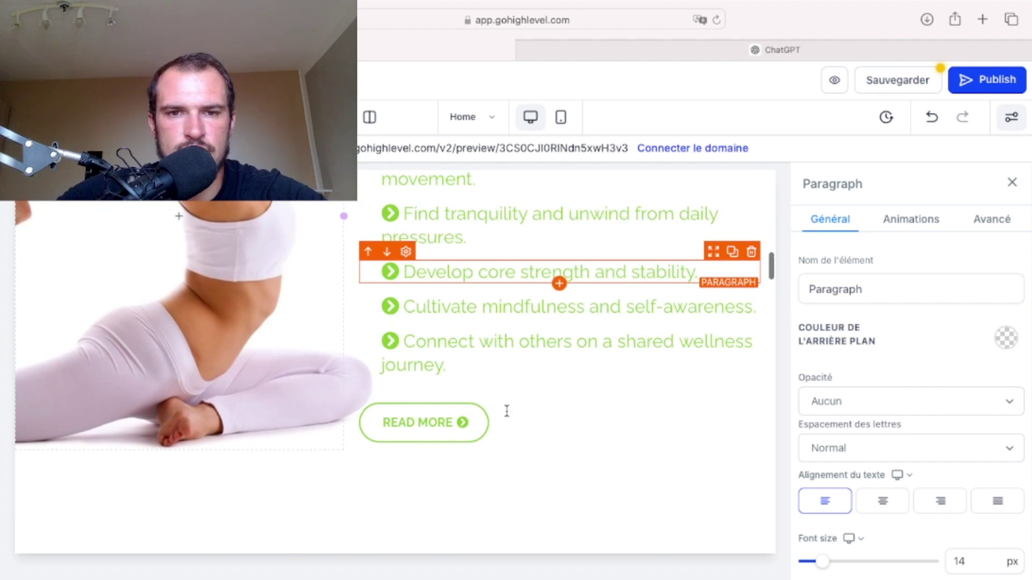
scroll(507, 411, "down", 15)
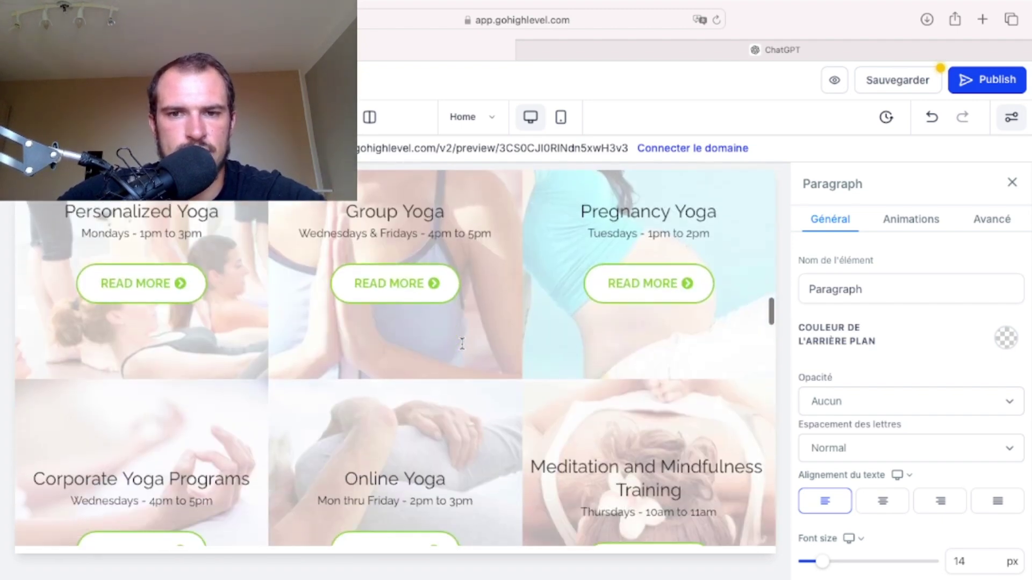
scroll(462, 343, "down", 20)
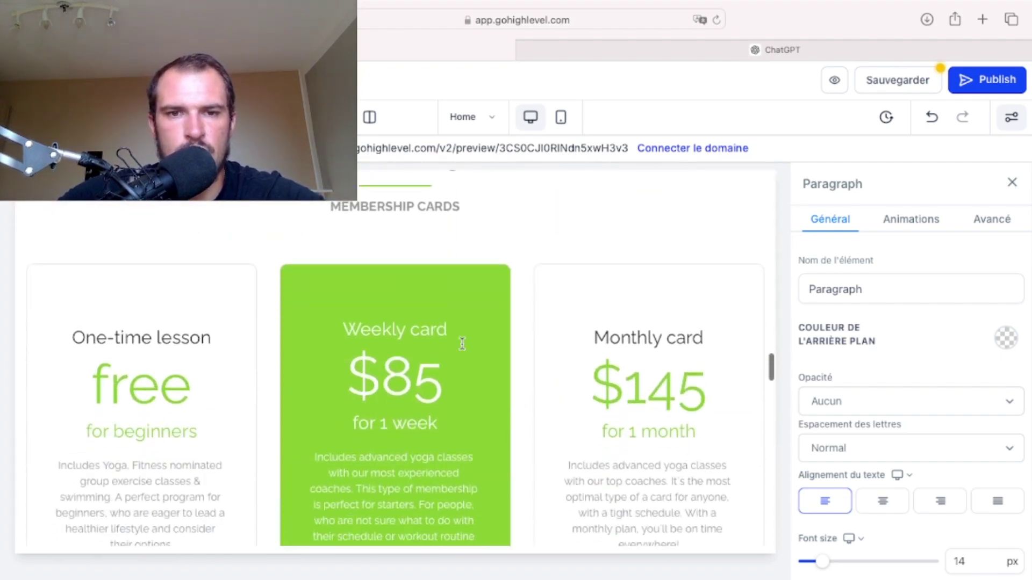
scroll(462, 343, "down", 2)
left_click(400, 333)
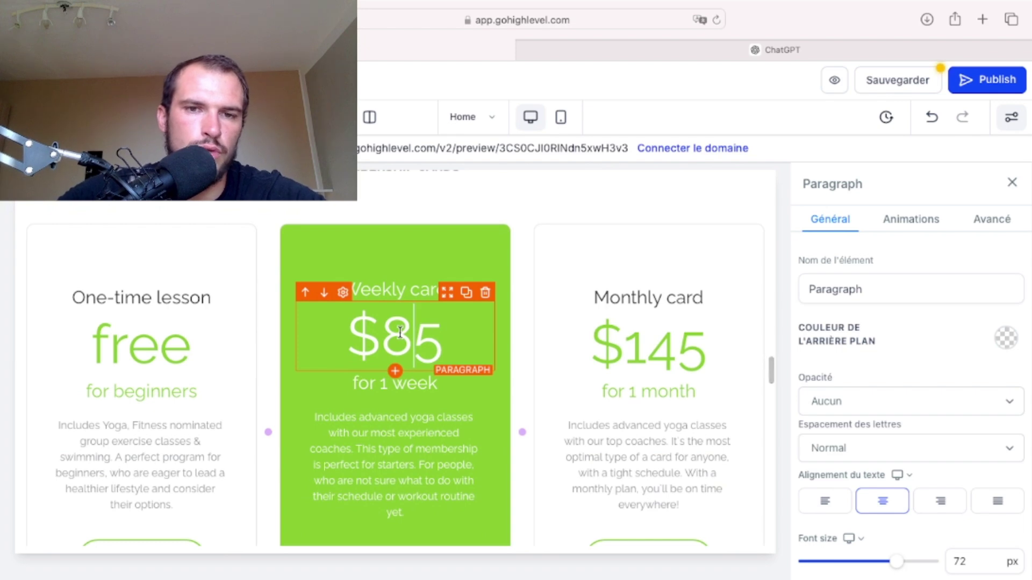
scroll(398, 413, "down", 4)
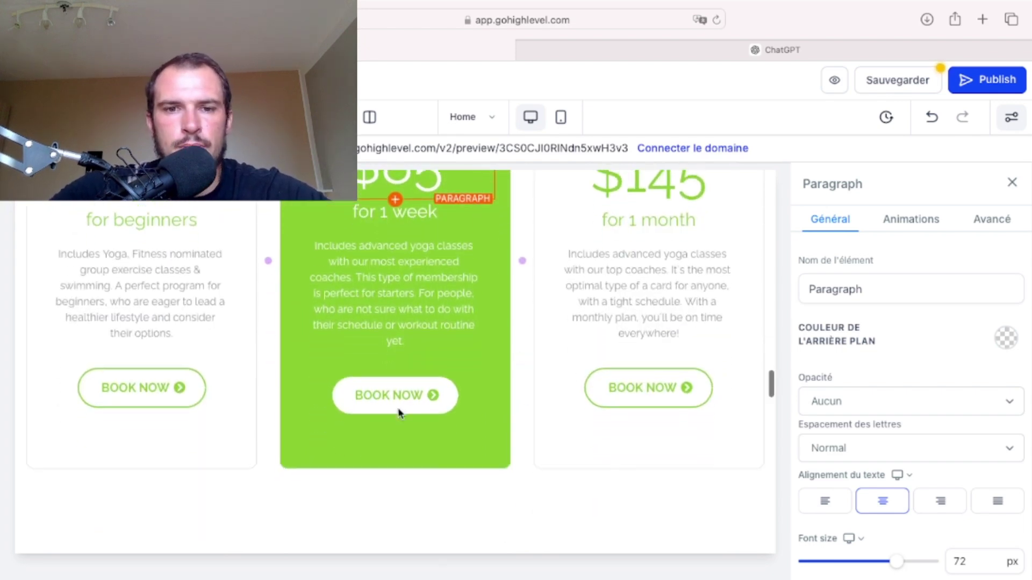
scroll(430, 442, "down", 12)
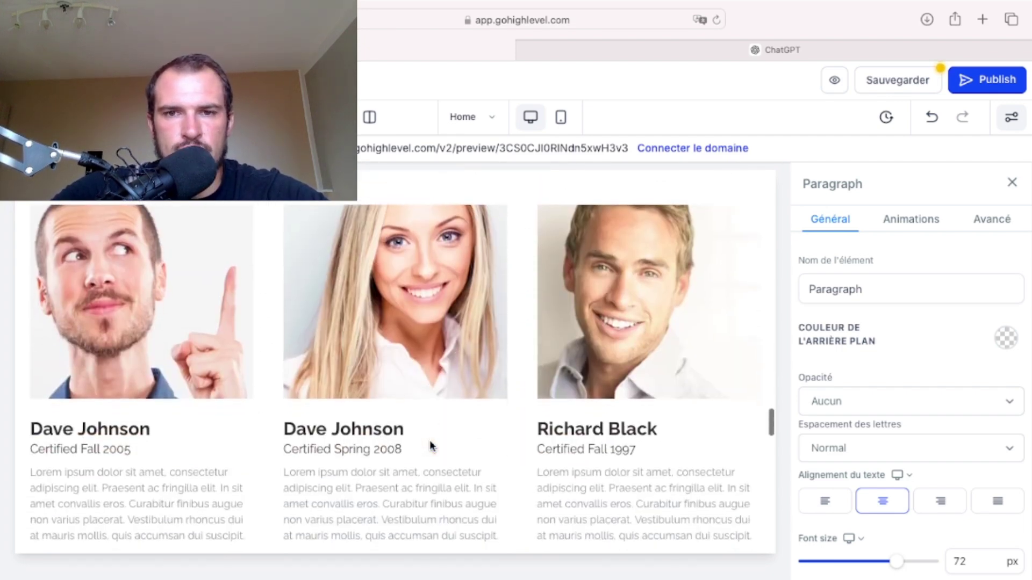
scroll(430, 442, "down", 20)
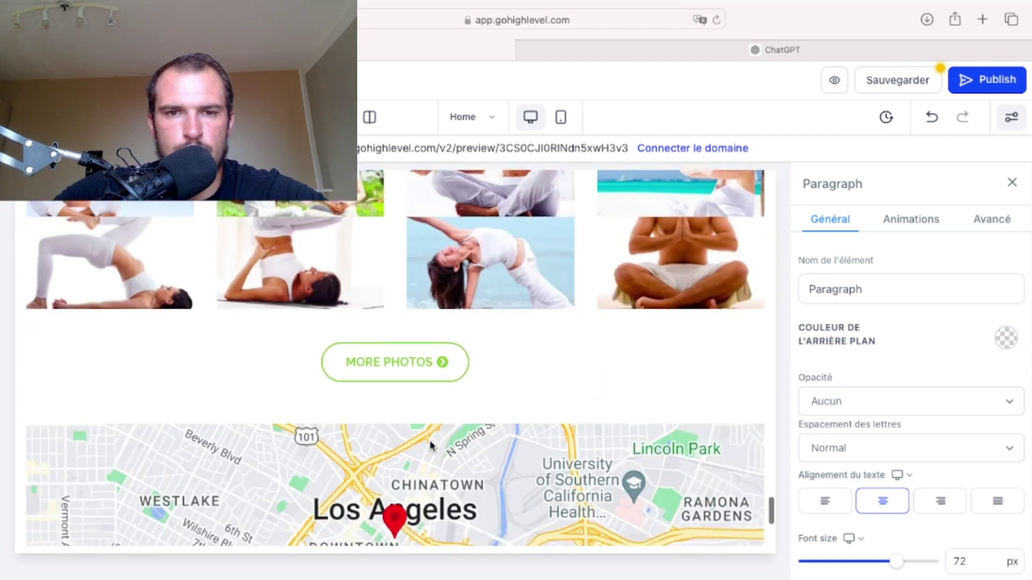
scroll(430, 445, "down", 3)
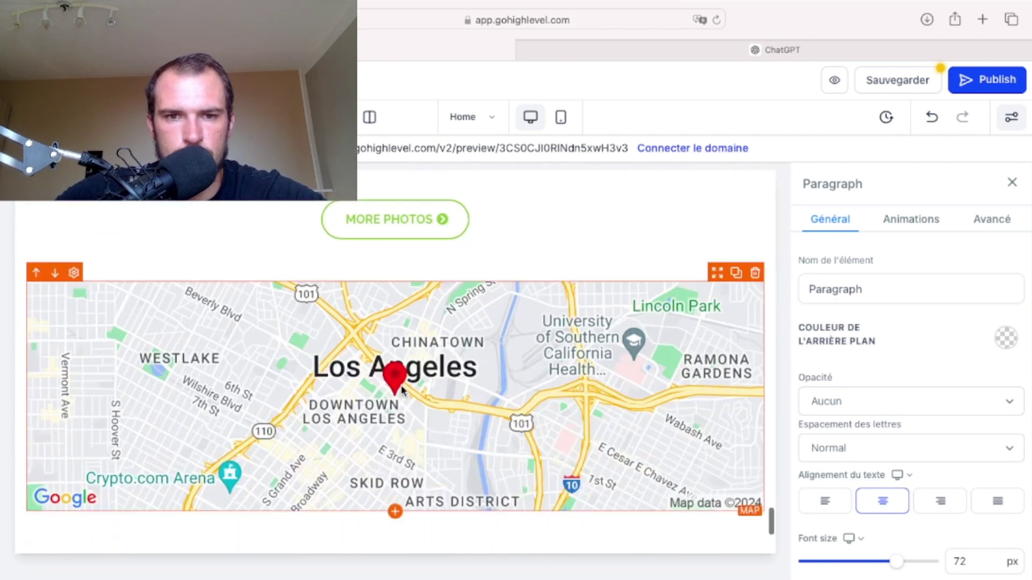
- Open the location search for the page's map element and switch its map to satellite view
left_click(402, 391)
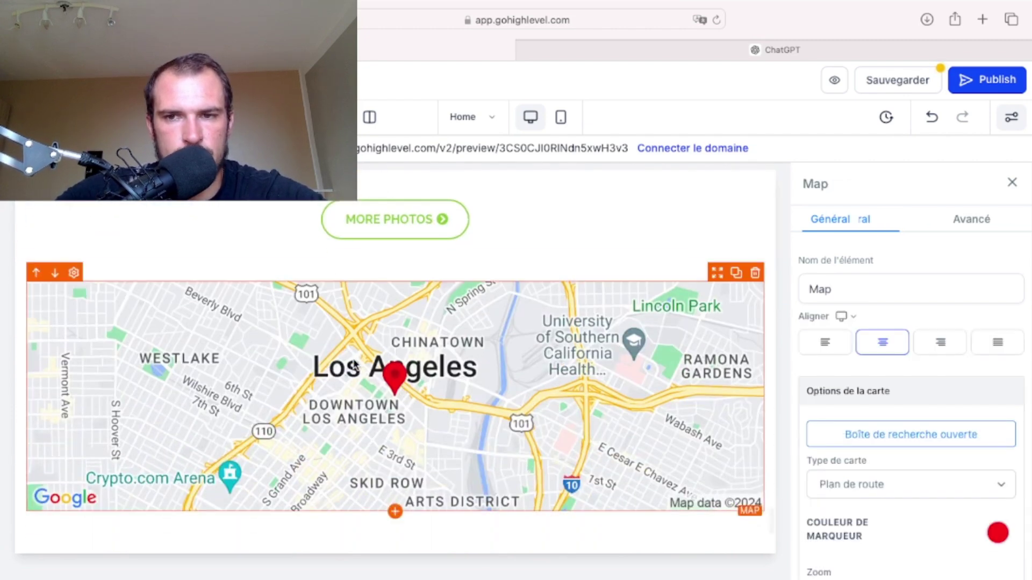
left_click(918, 437)
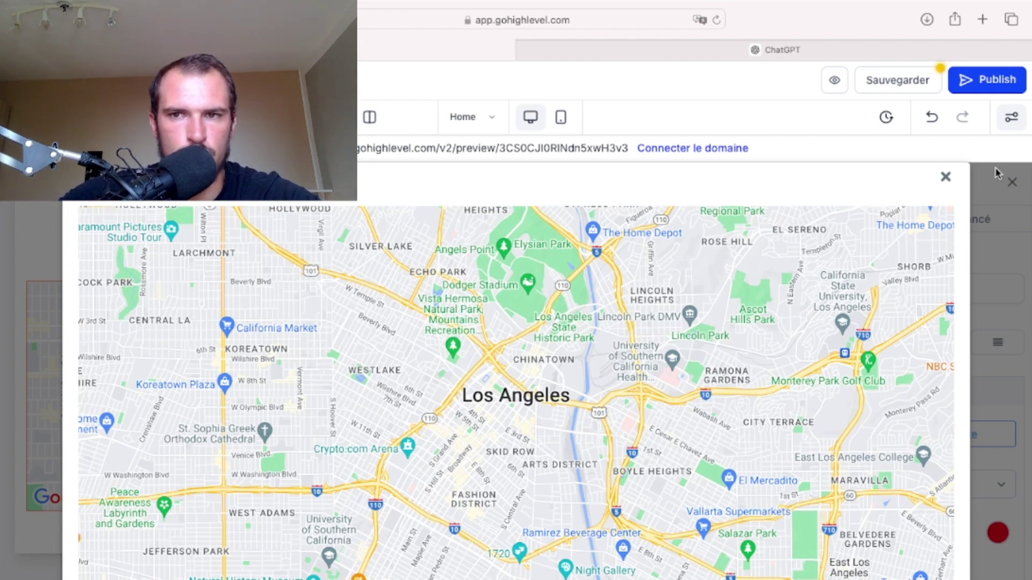
scroll(737, 334, "down", 1)
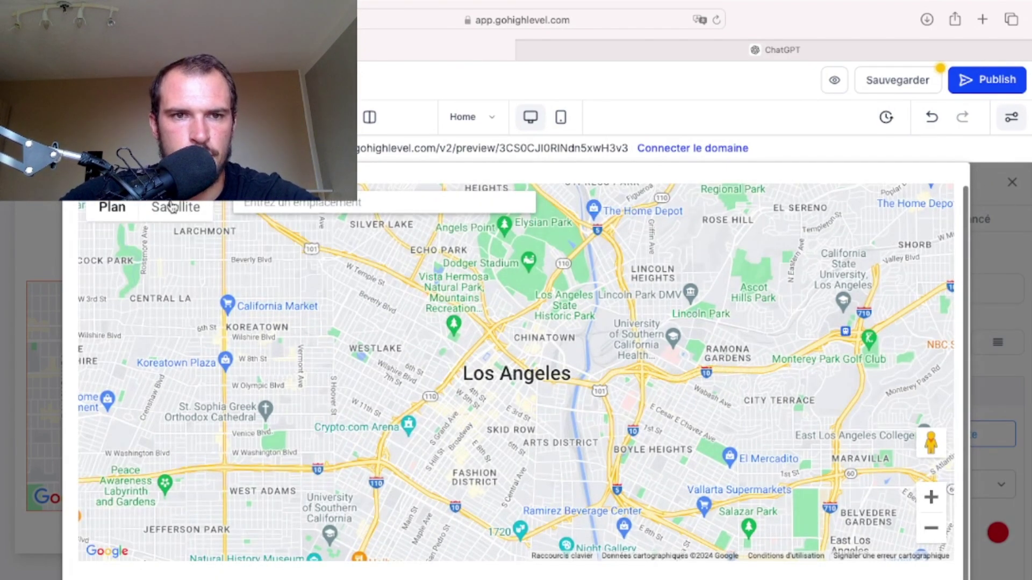
left_click(172, 207)
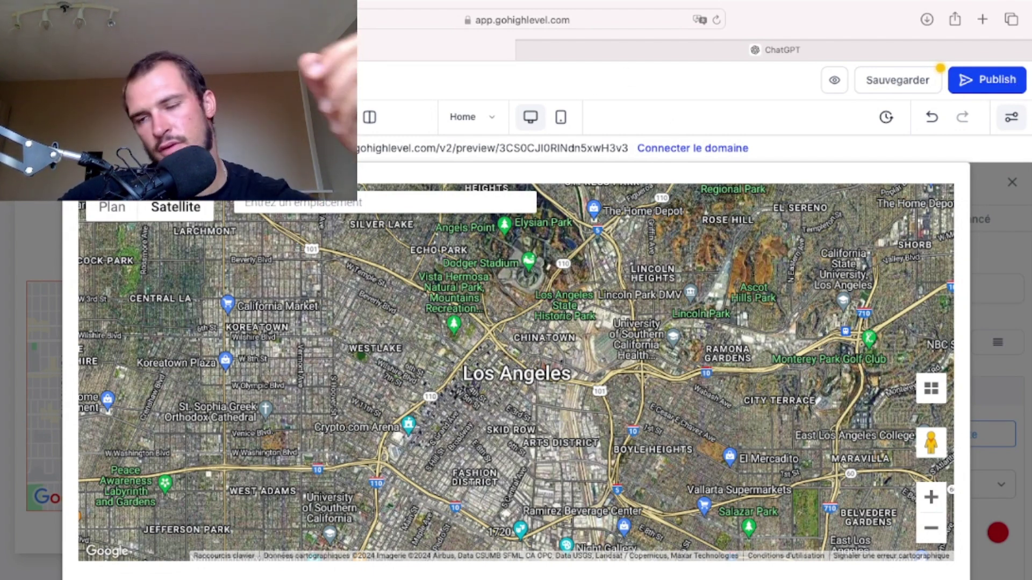
- Leave the page editor without saving the changes and ignore the phone configuration notice
key("super+bracketleft")
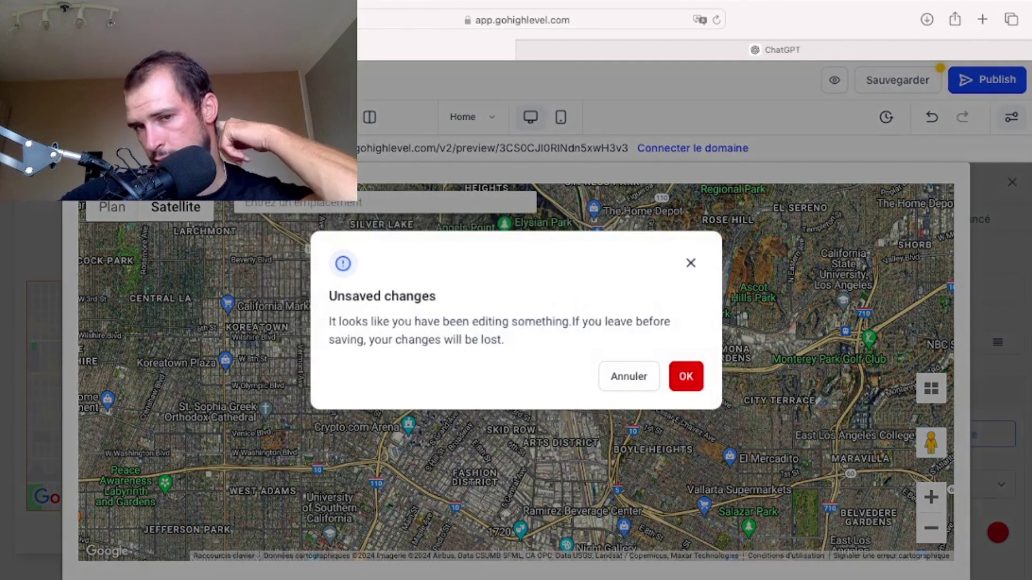
left_click(685, 375)
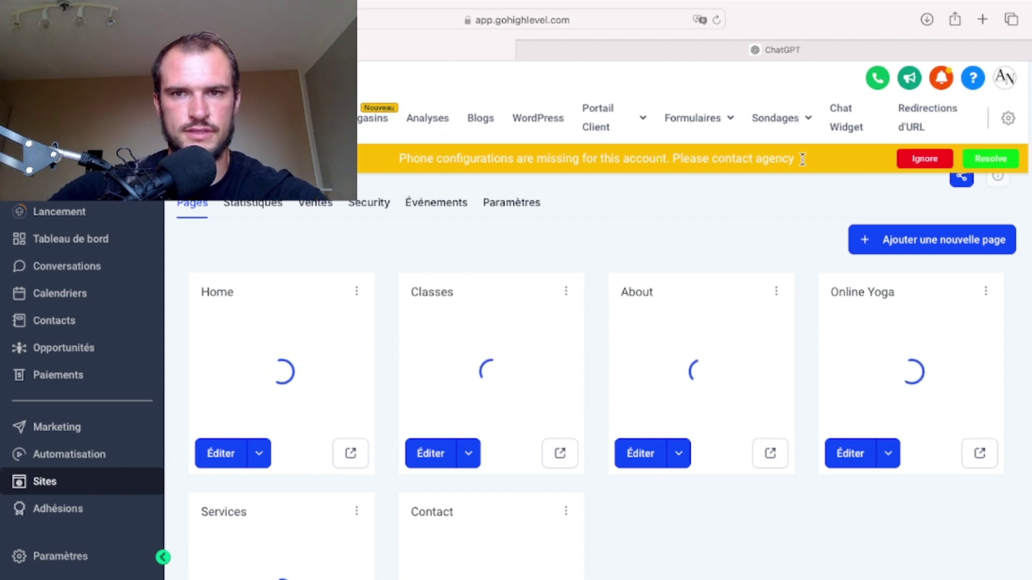
left_click(927, 159)
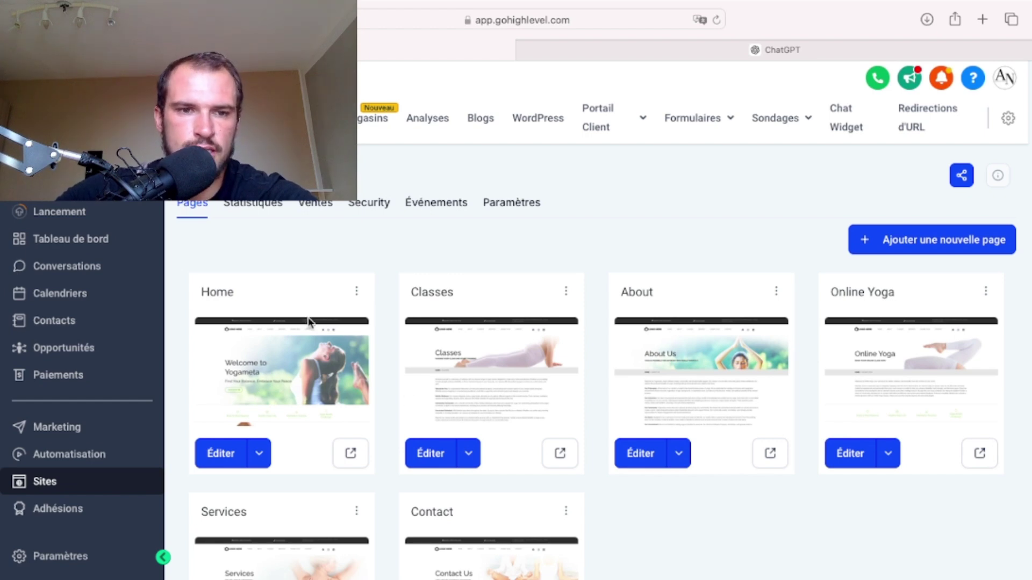
- Open the account's domain name settings
left_click(73, 562)
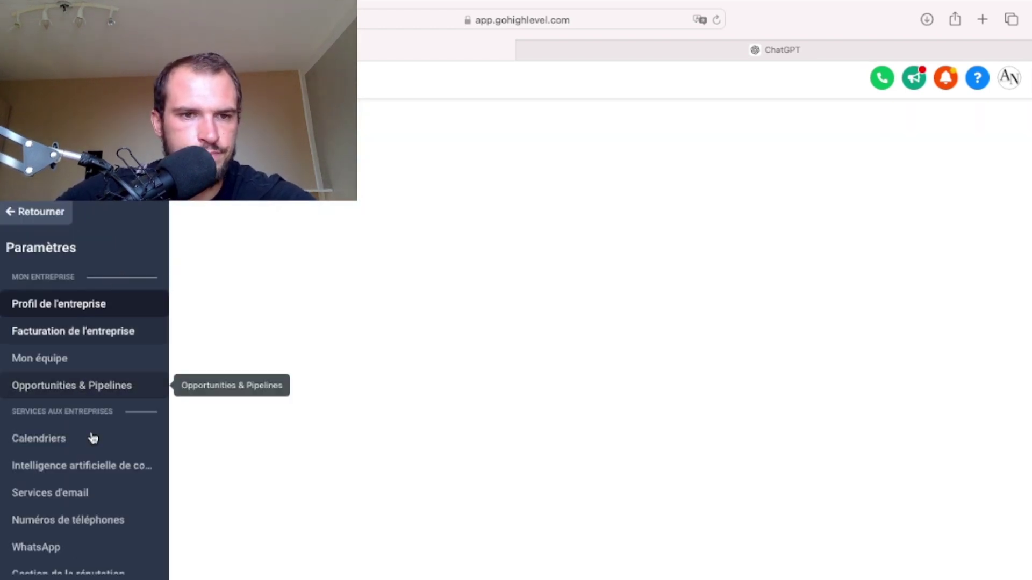
scroll(92, 433, "down", 3)
scroll(102, 467, "down", 3)
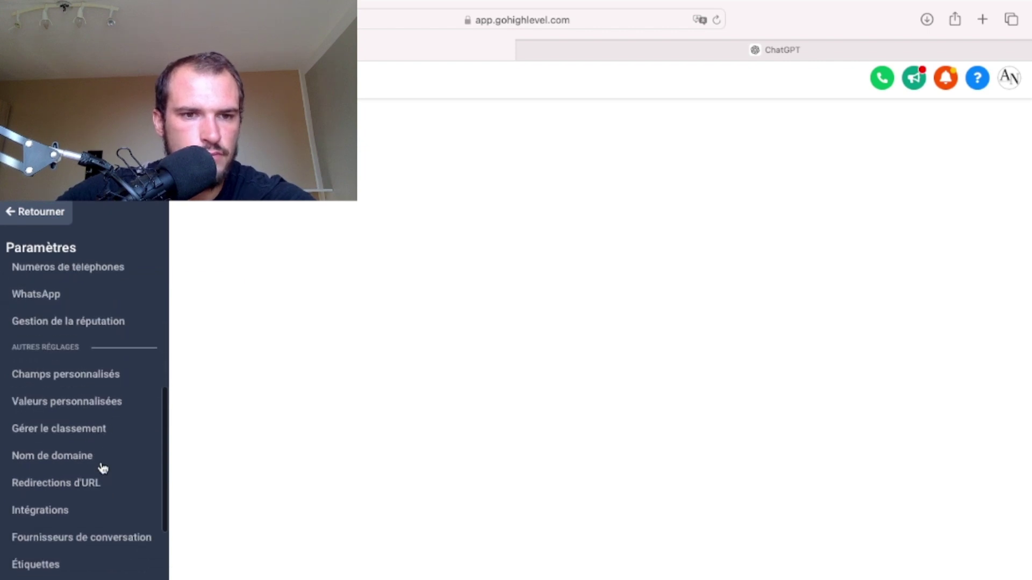
left_click(75, 444)
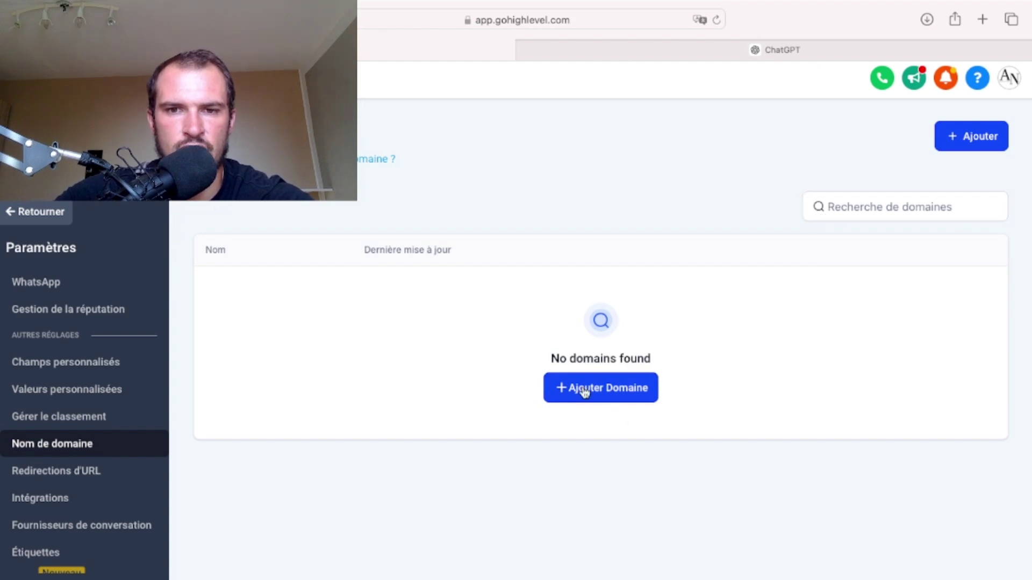
left_click(585, 392)
left_click(459, 339)
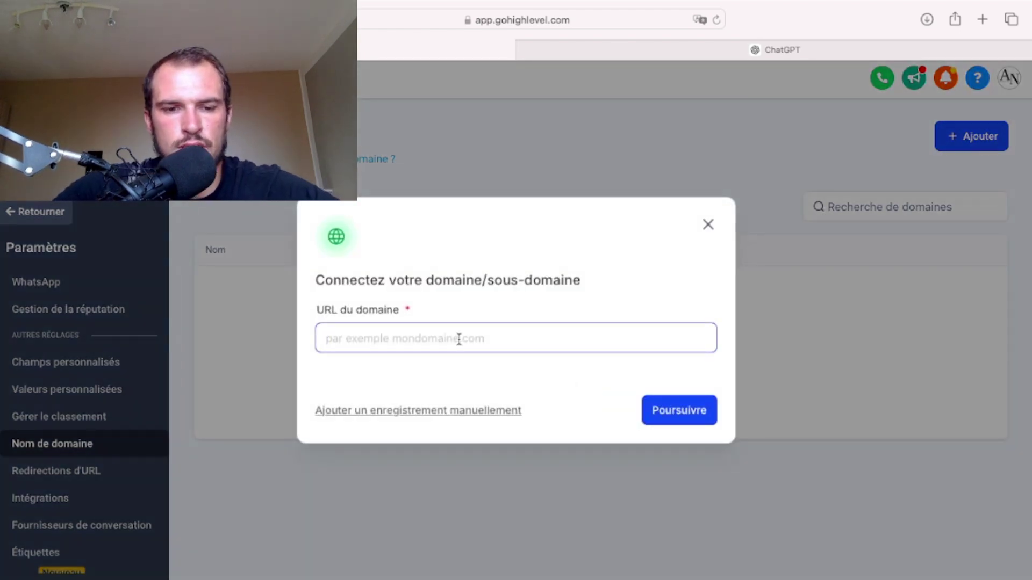
type("www.")
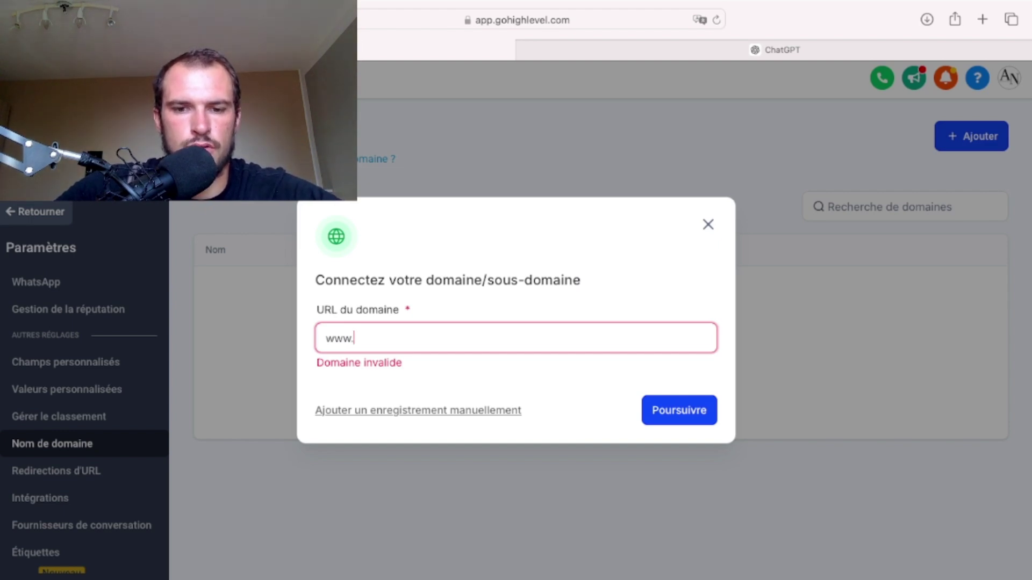
type("yogae.fr")
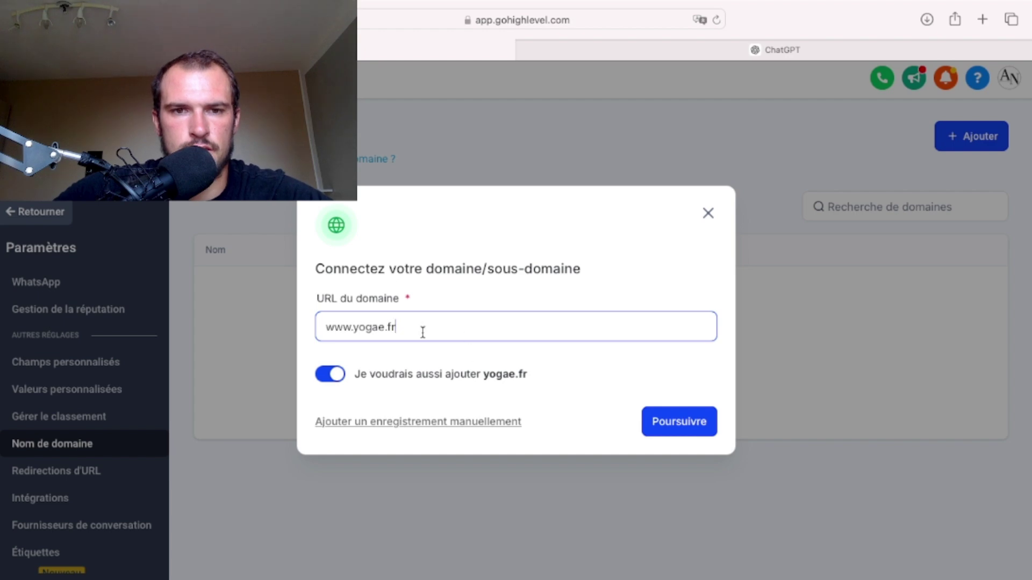
left_click(383, 327)
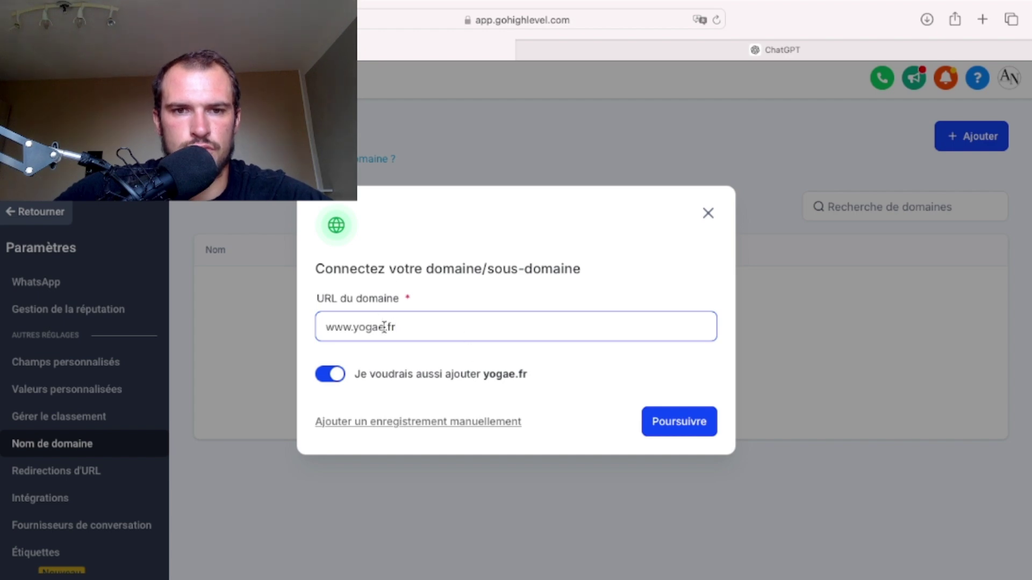
key("BackSpace")
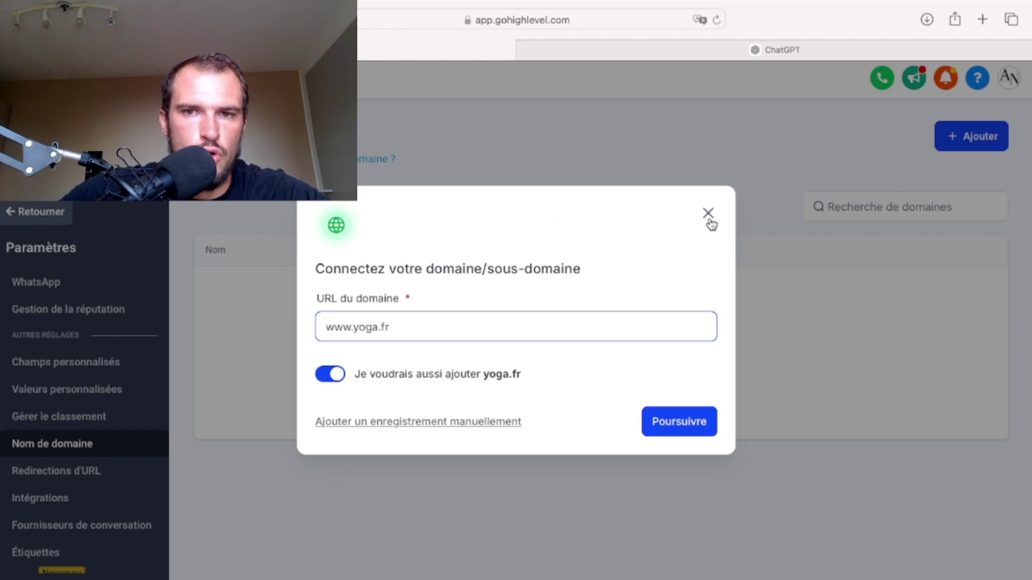
left_click(708, 214)
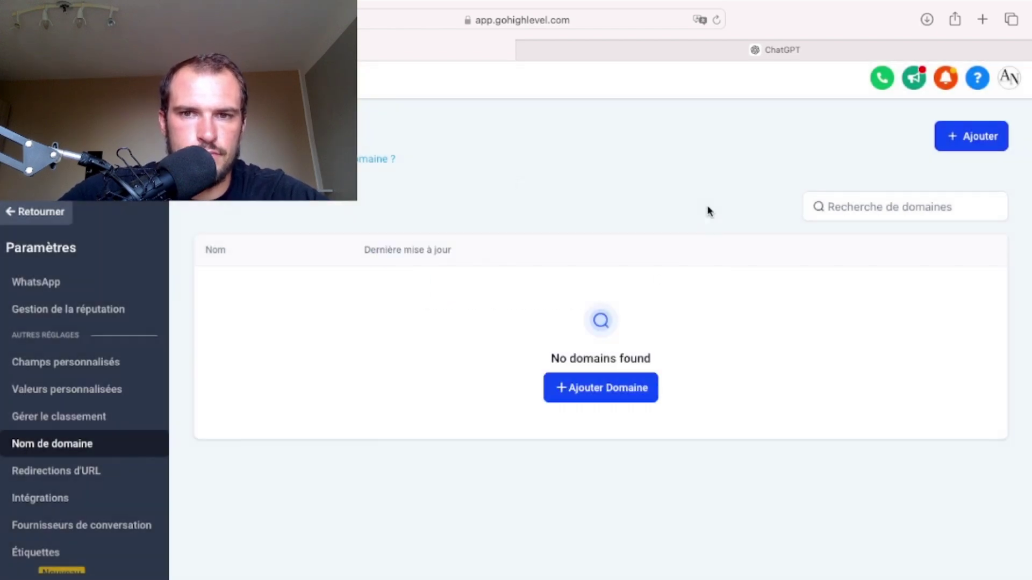
left_click(42, 213)
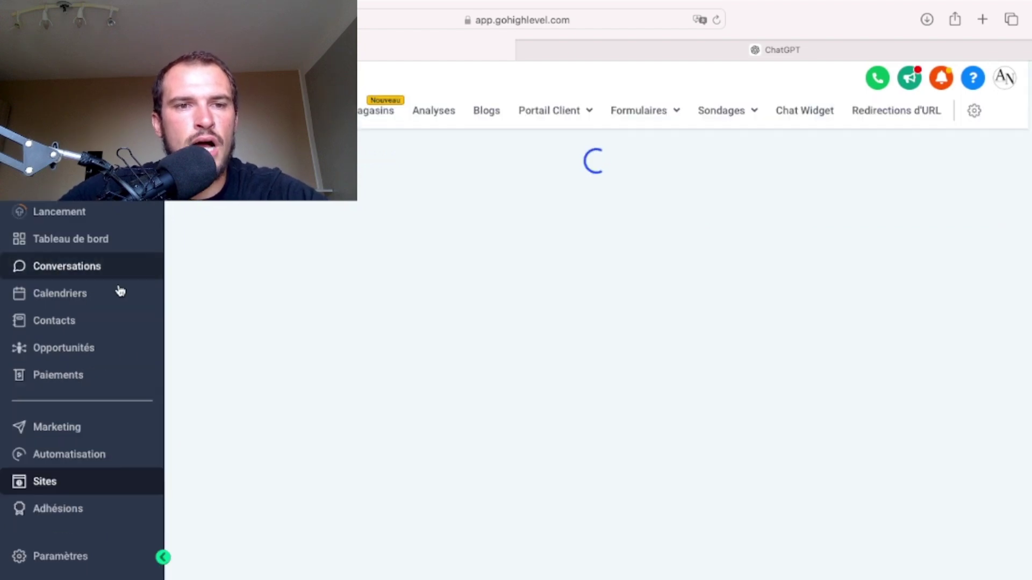